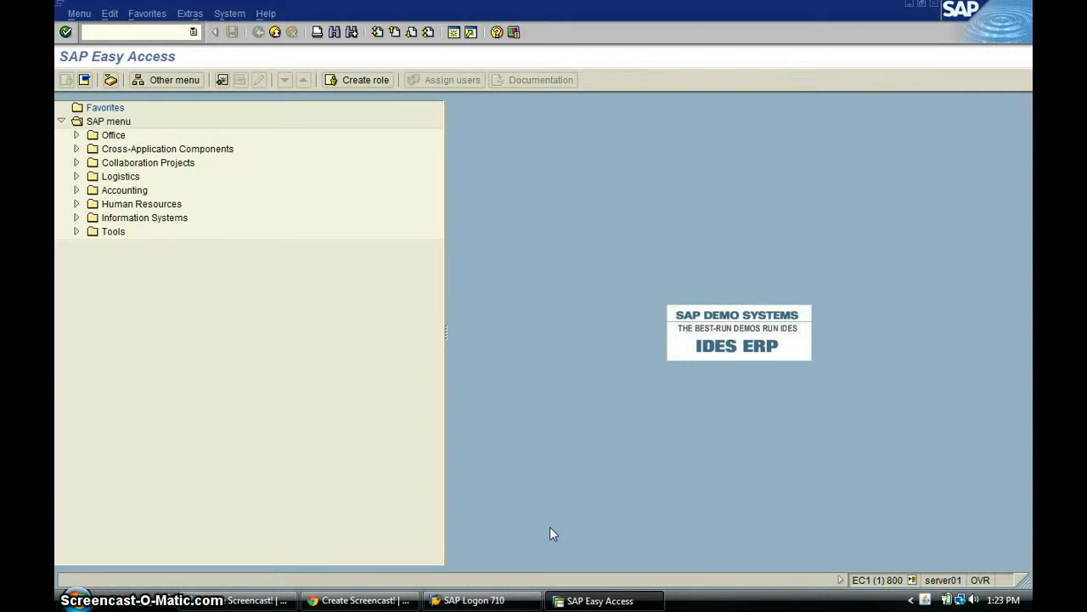
Open the Maintain the Authorization Objects screen with transaction /nsu21.
left_click(194, 32)
left_click(164, 45)
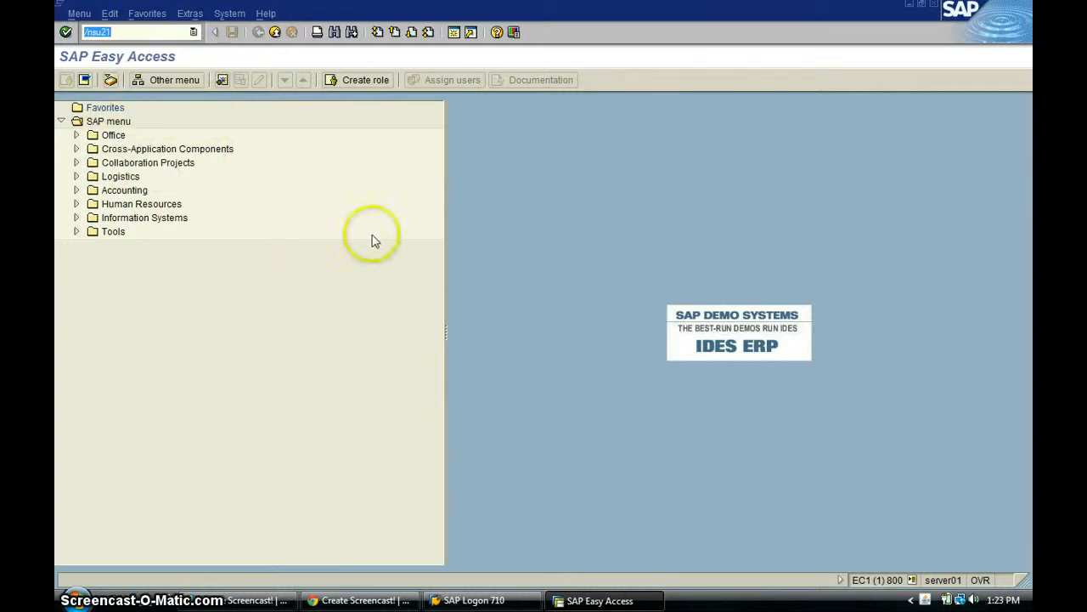
key("Return")
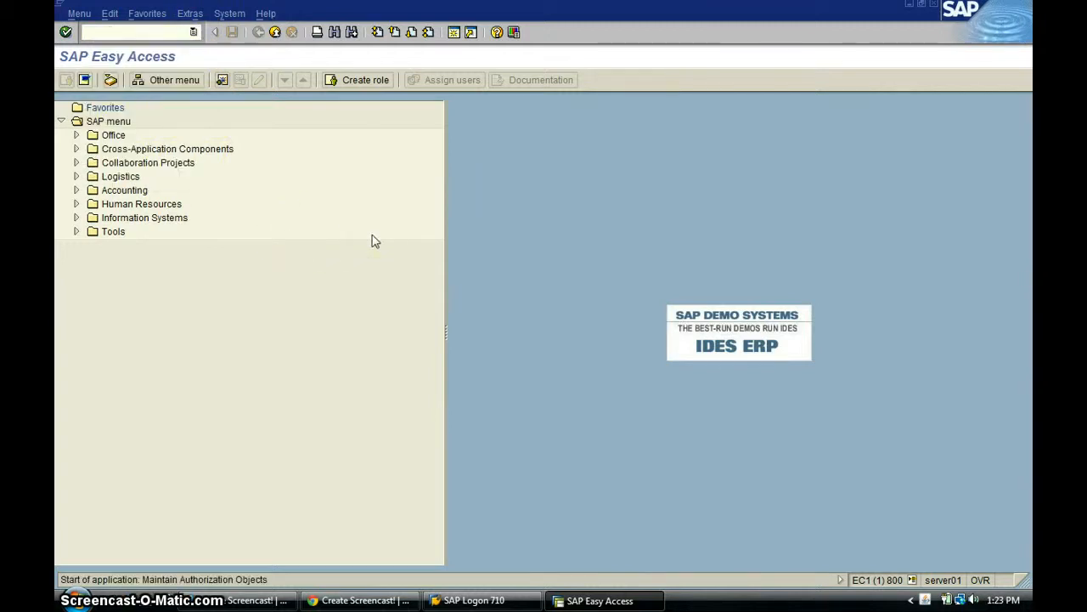
left_click(385, 295)
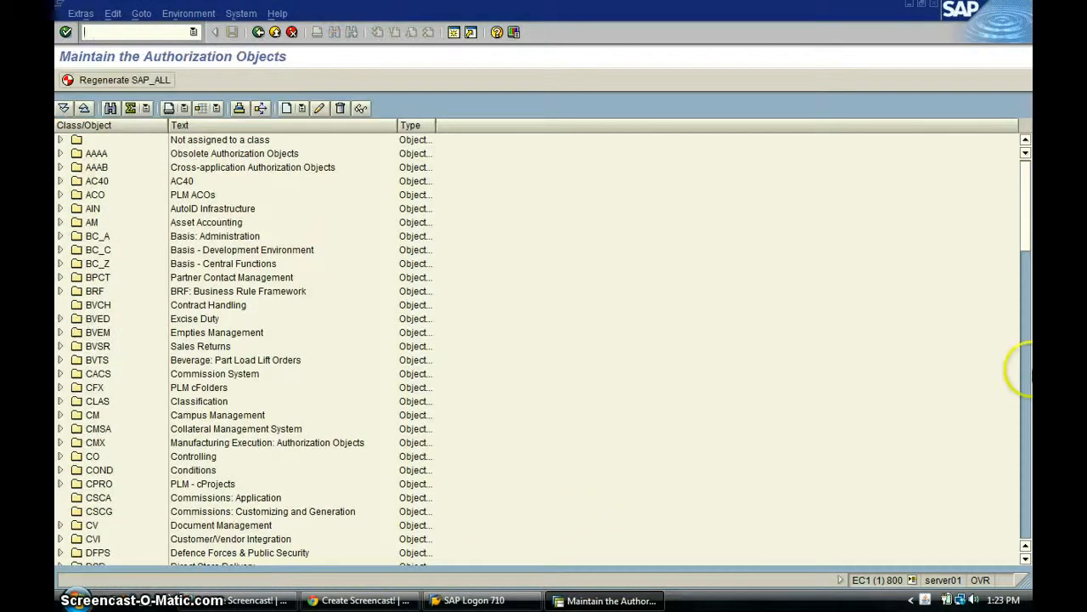
Create the authorization object class ZXYZ with the text "test" and save it as a local object.
left_click_drag(1027, 180, 1023, 510)
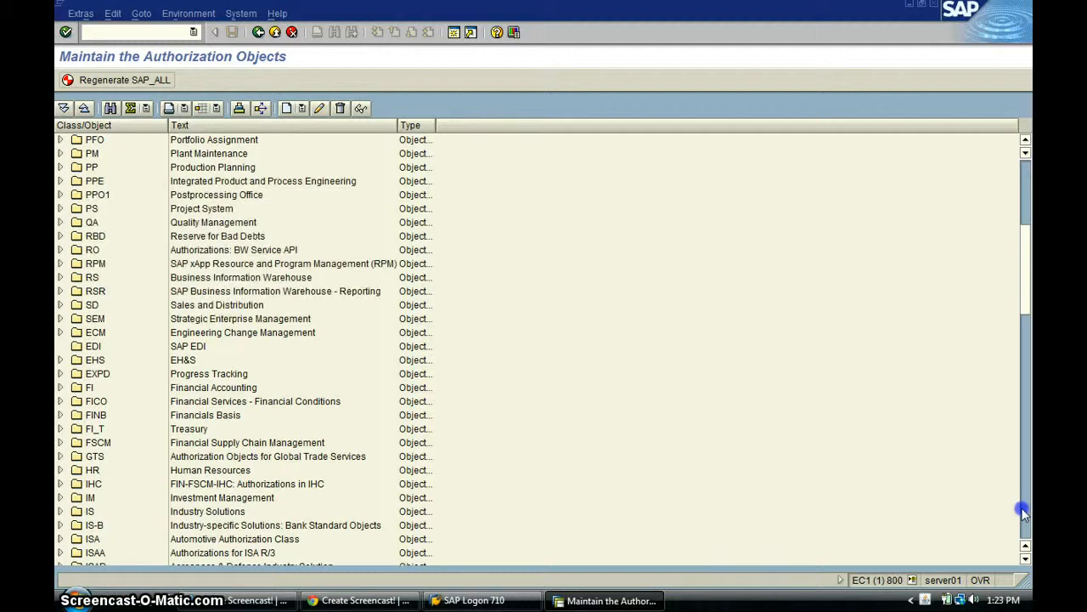
left_click_drag(1027, 440, 1028, 306)
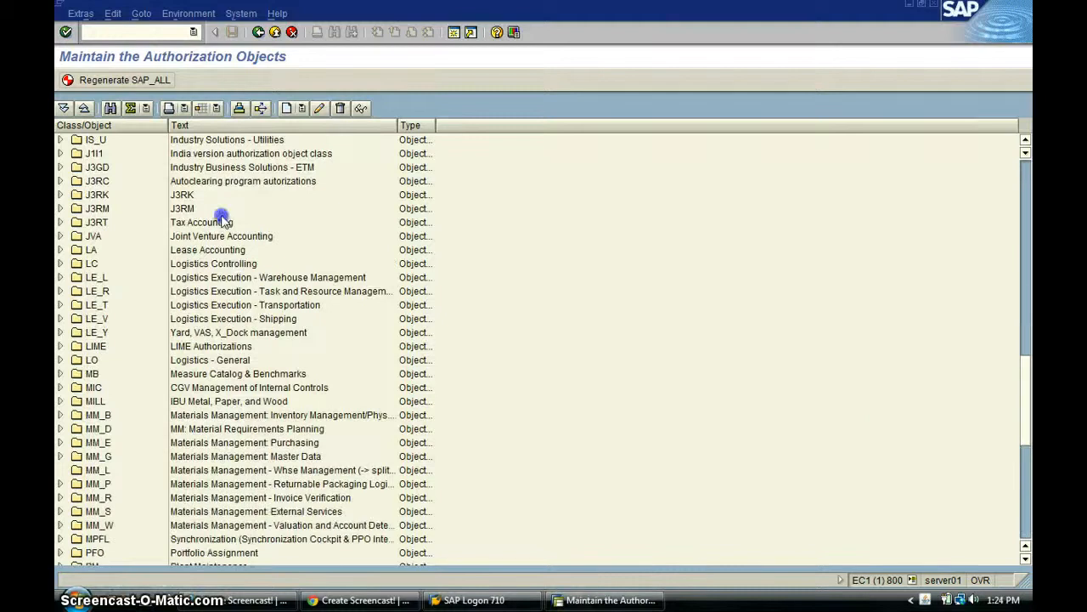
left_click(1026, 473)
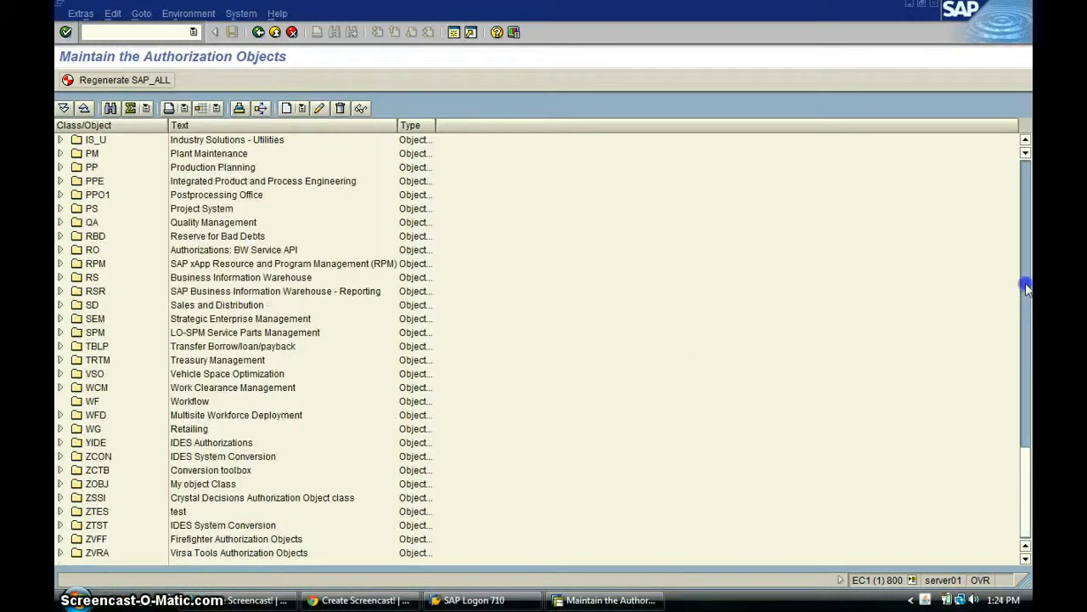
left_click(1026, 289)
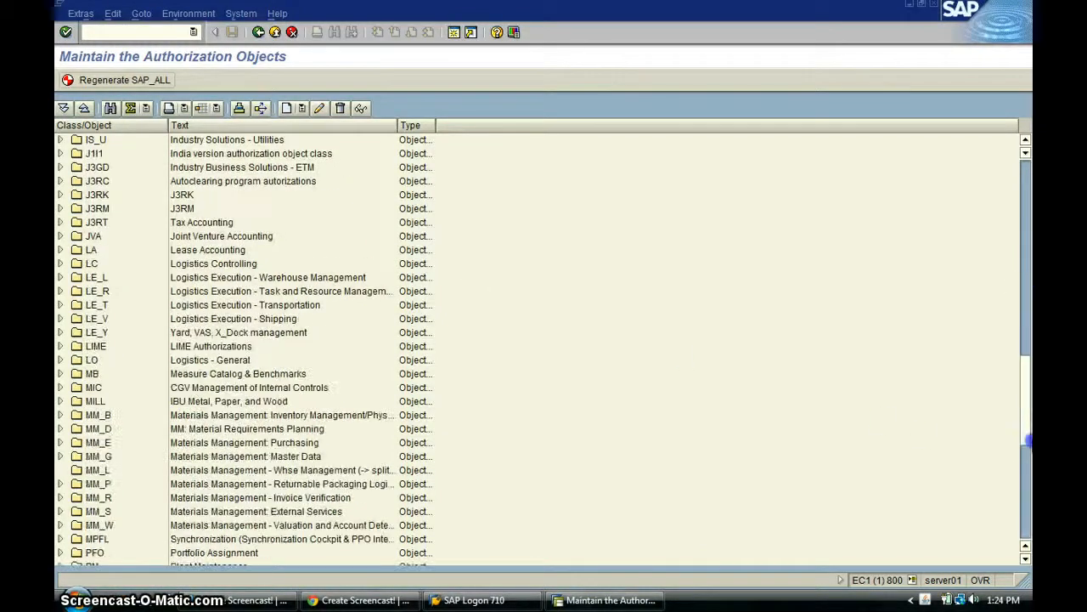
left_click(1027, 442)
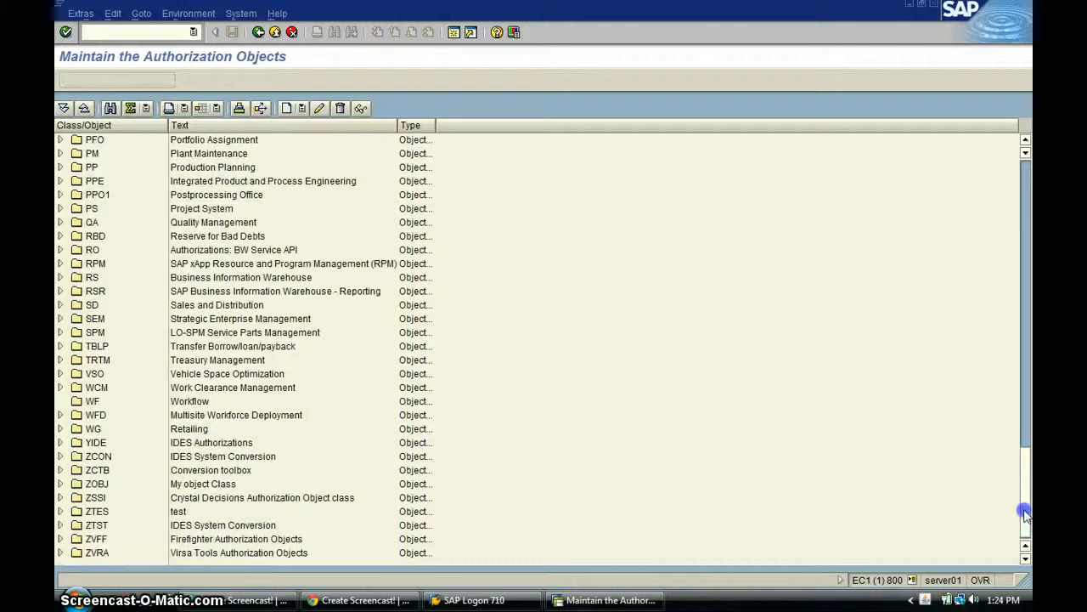
left_click(301, 108)
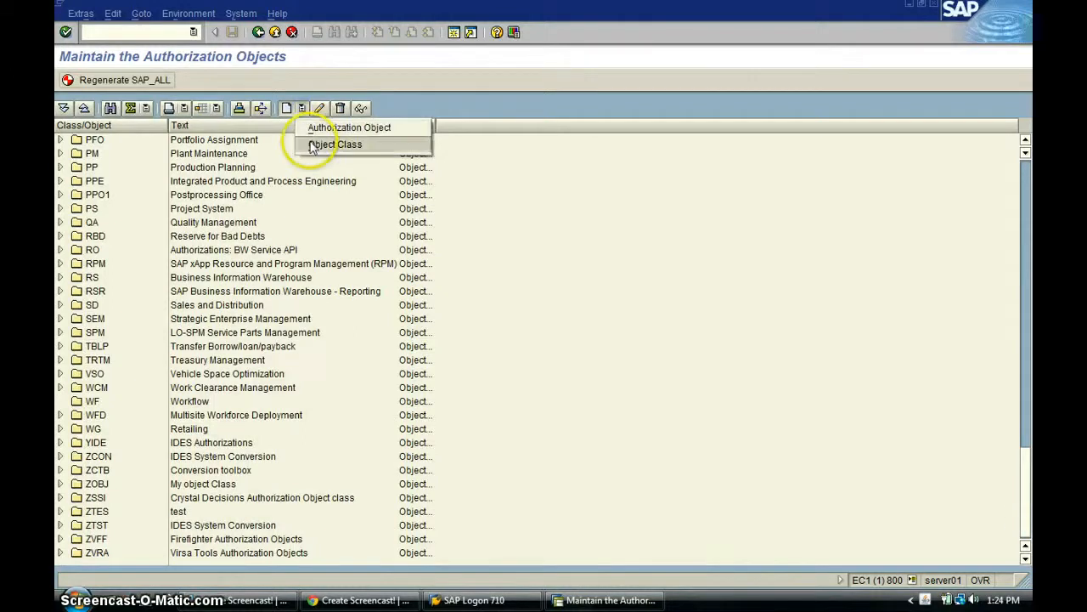
left_click(313, 145)
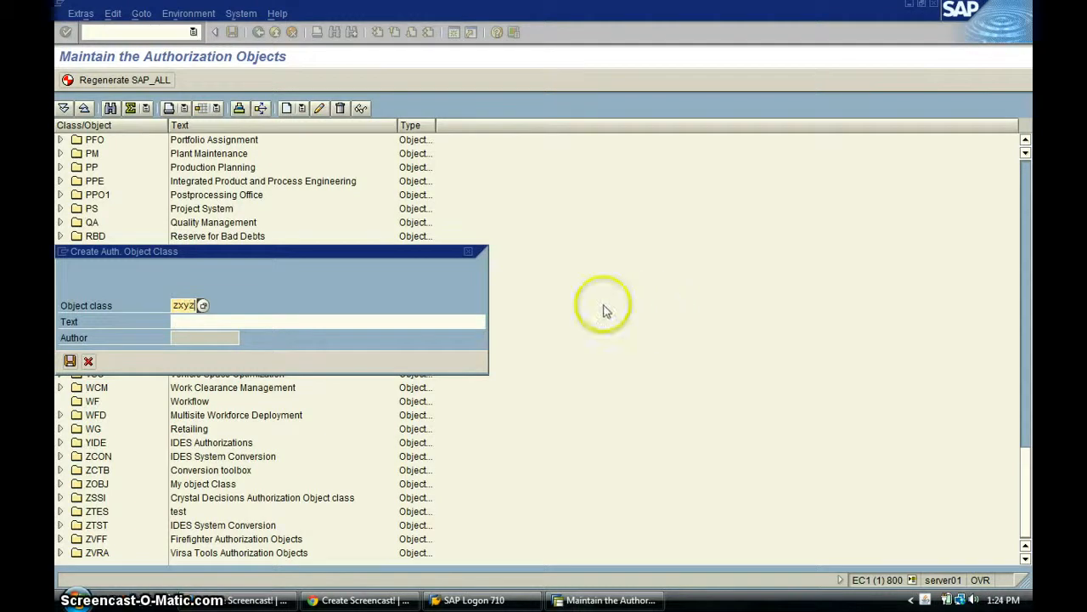
left_click(352, 320)
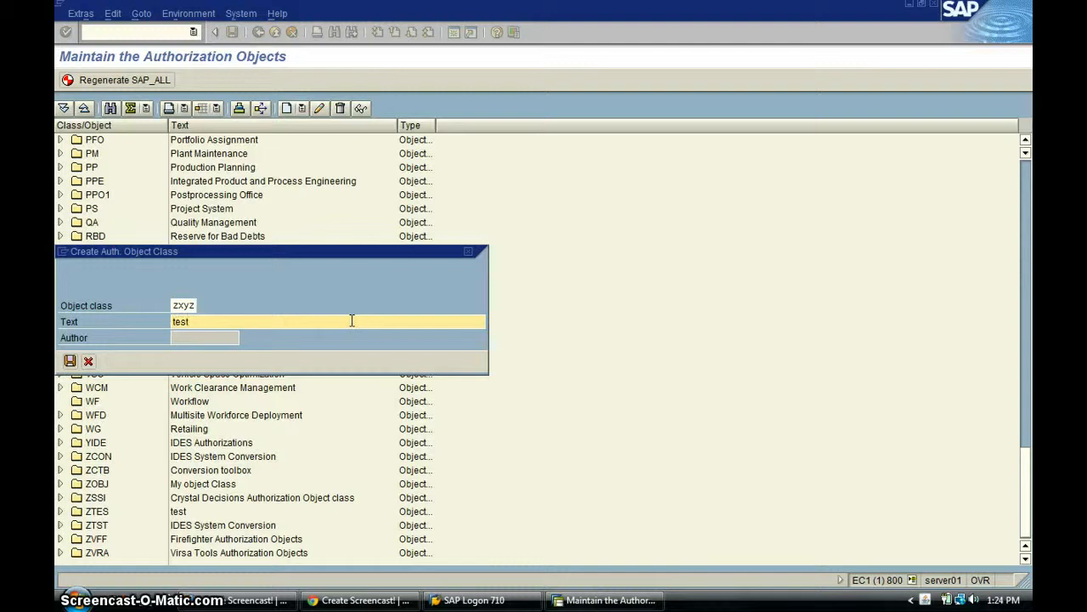
left_click(69, 361)
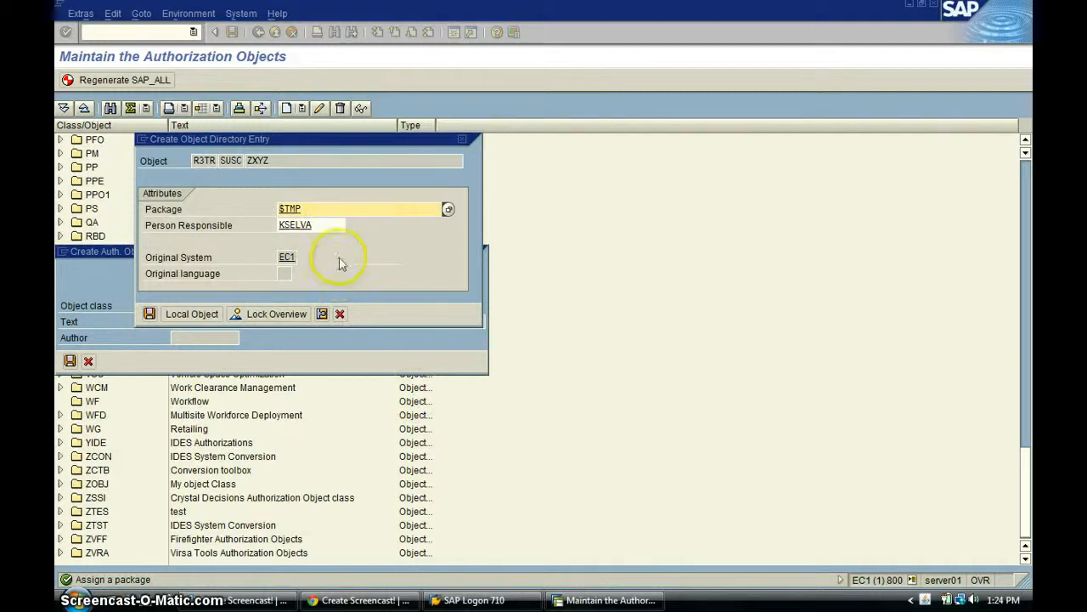
left_click_drag(346, 207, 224, 193)
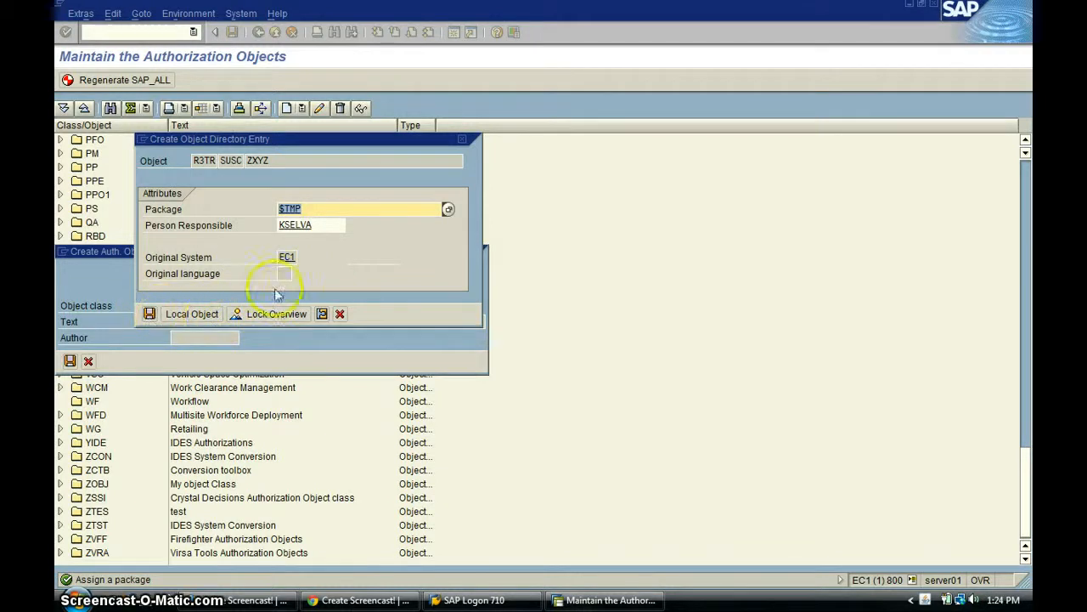
left_click(184, 316)
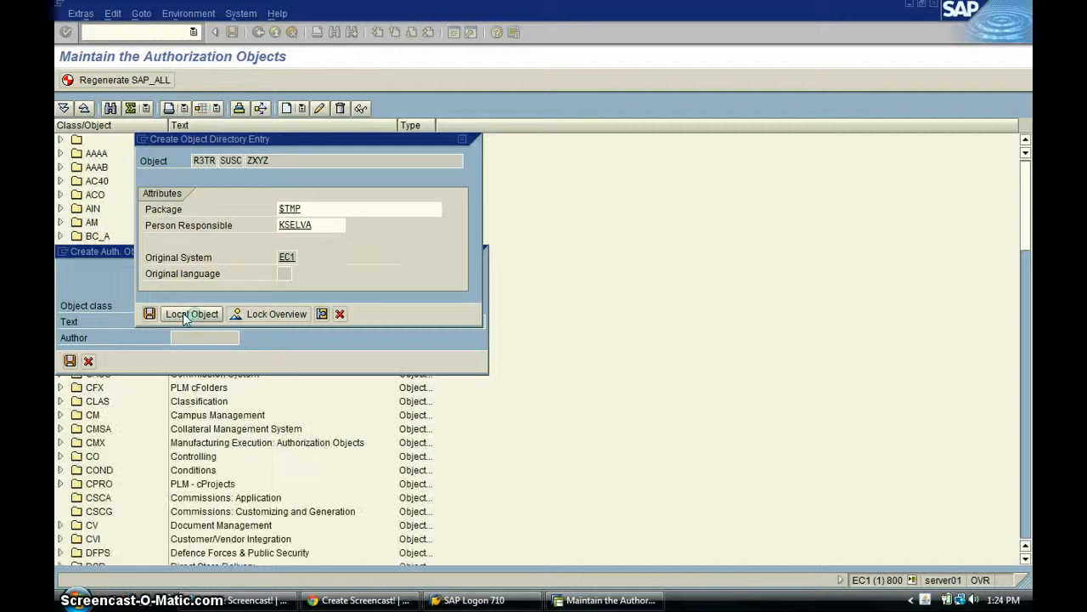
Start a new authorization object in class ZXYZ, naming it ZTEST13 with the text "test".
left_click_drag(1026, 201, 1025, 532)
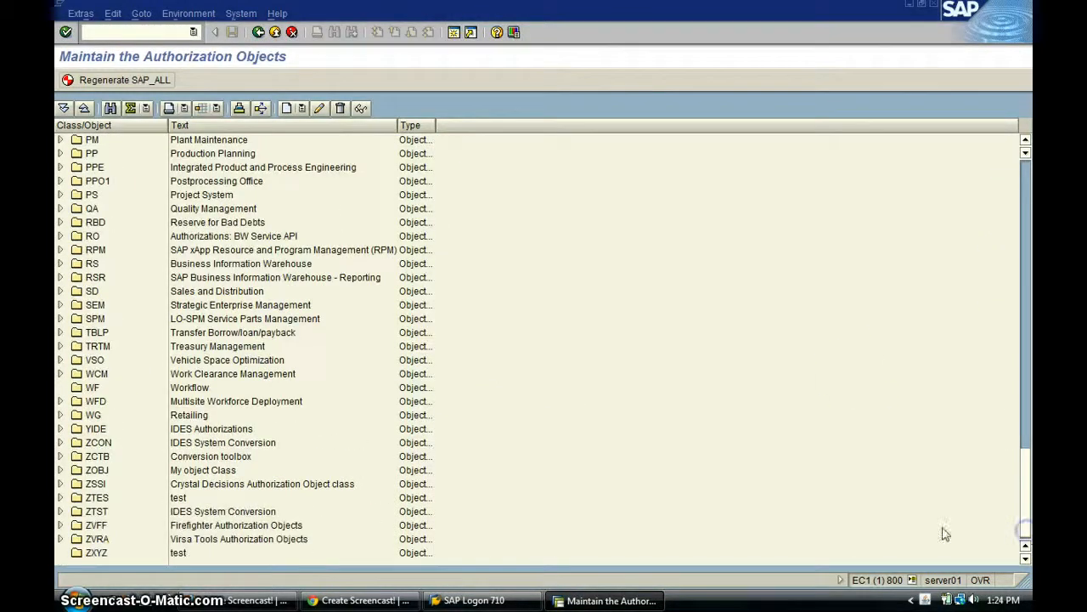
left_click(96, 553)
left_click(301, 110)
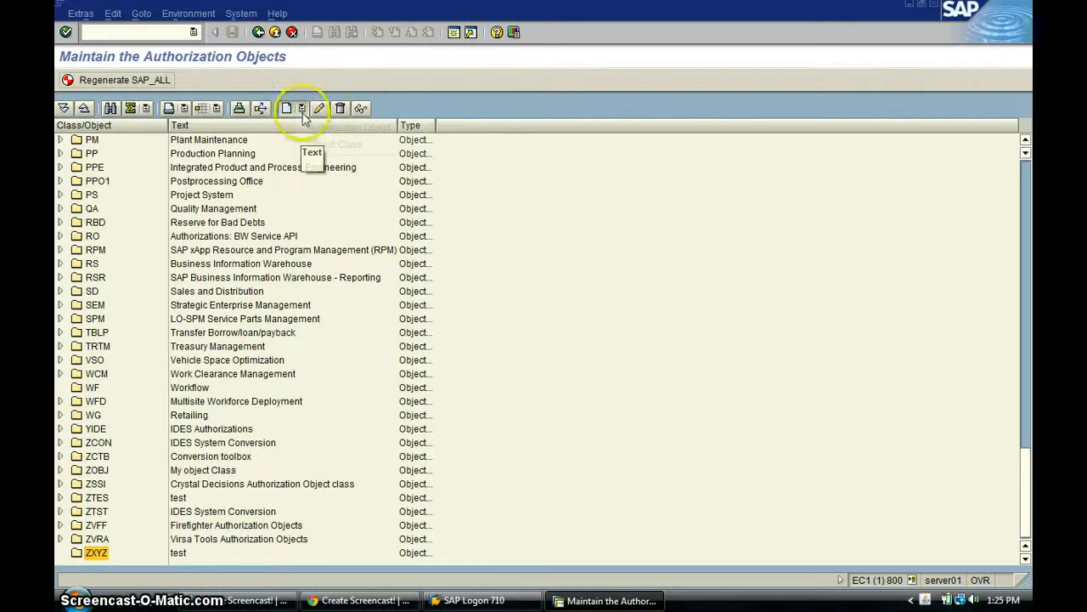
left_click(315, 128)
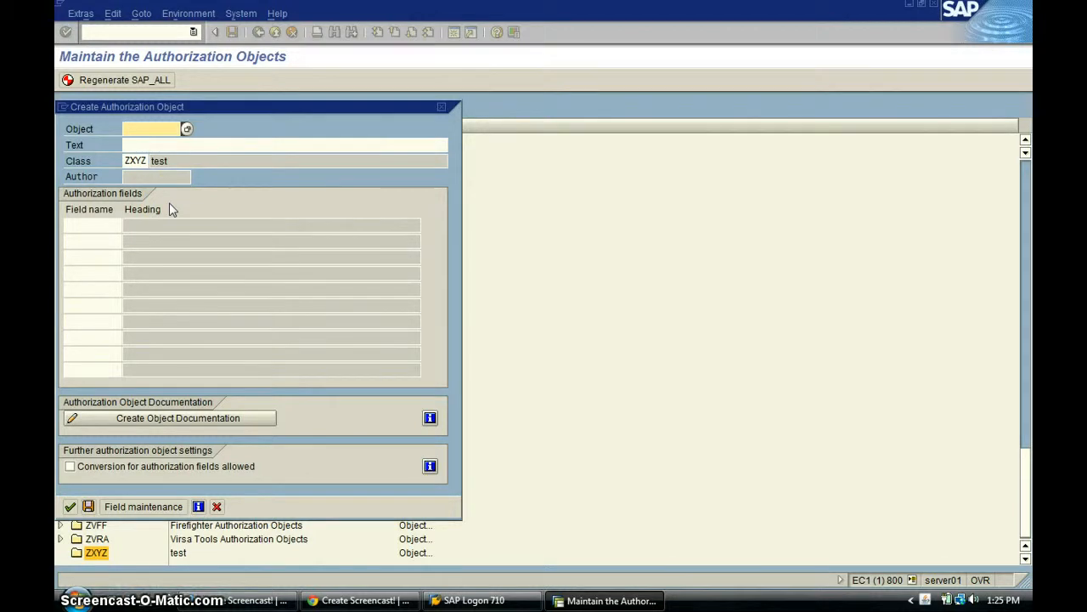
key("BackSpace")
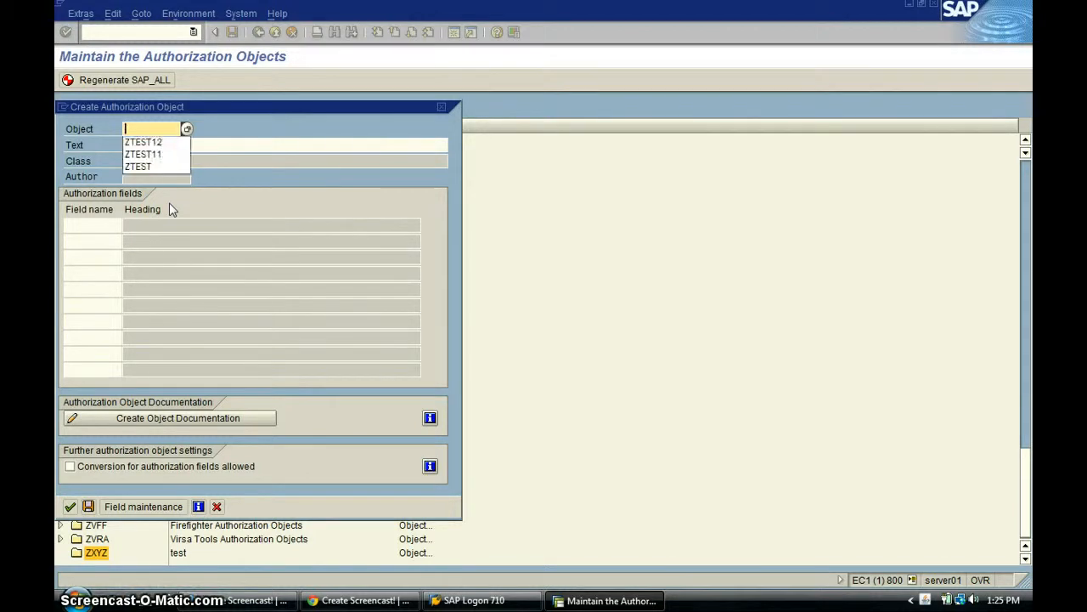
left_click(163, 145)
key("BackSpace")
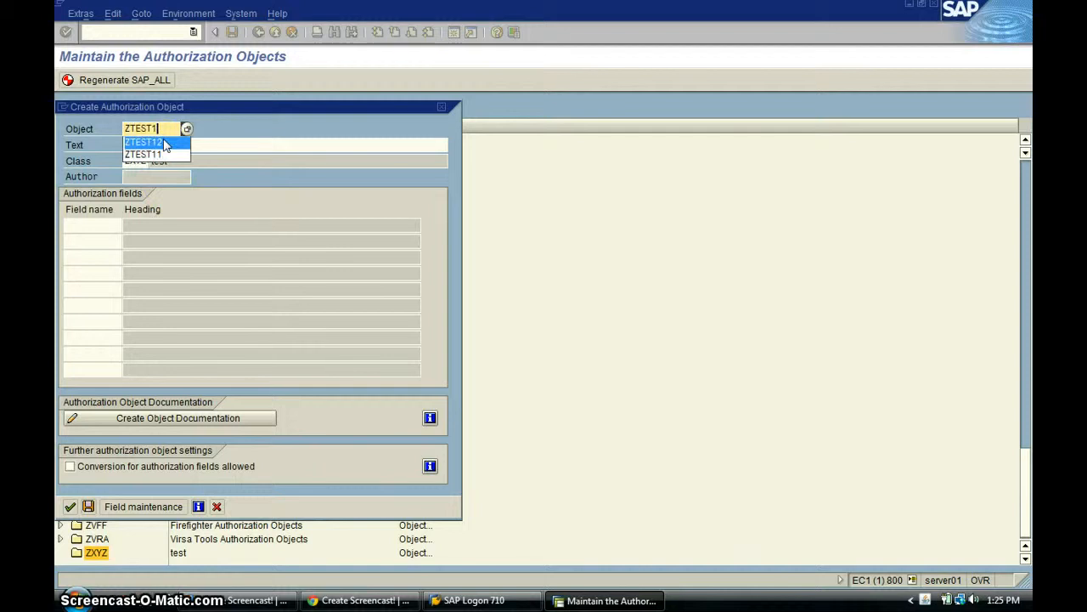
left_click(165, 144)
key("BackSpace")
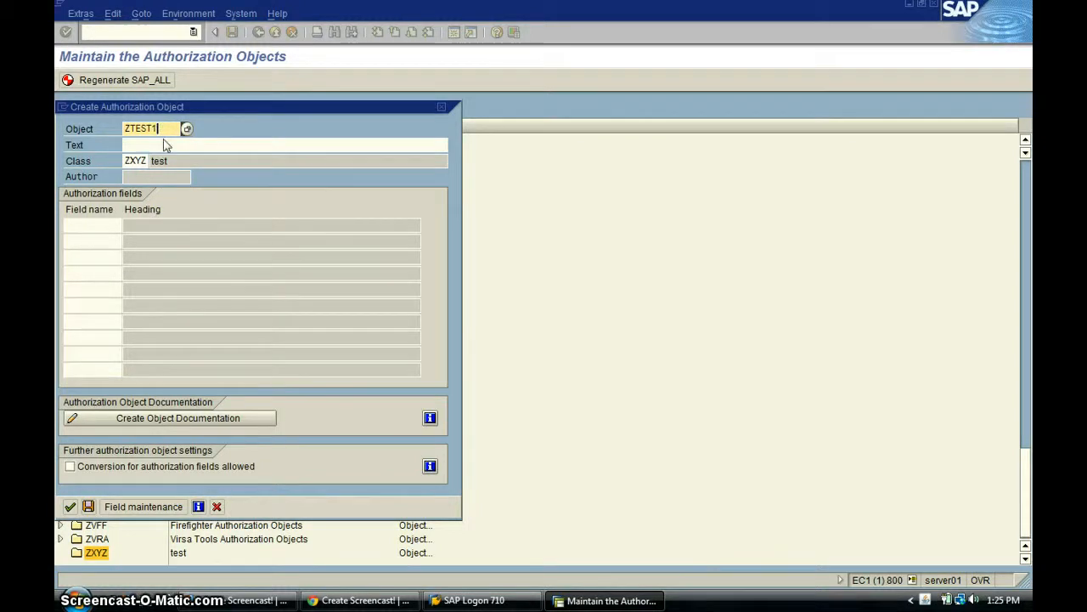
type("3")
left_click(187, 149)
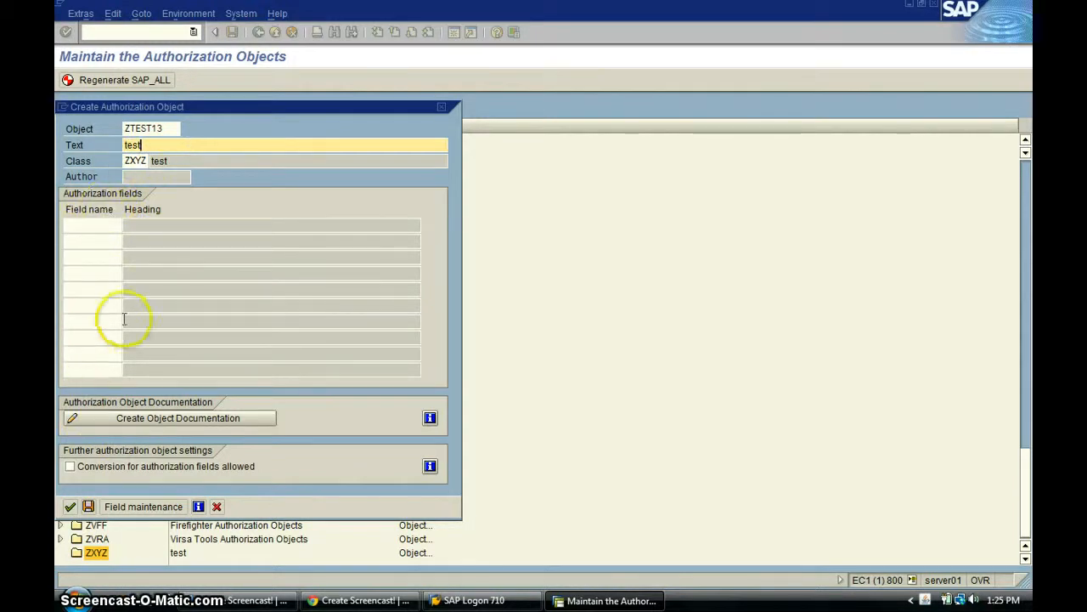
Assign the authorization fields ACTVT, BUKRS and WERKS to the object and confirm the entries.
left_click(101, 225)
left_click(101, 226)
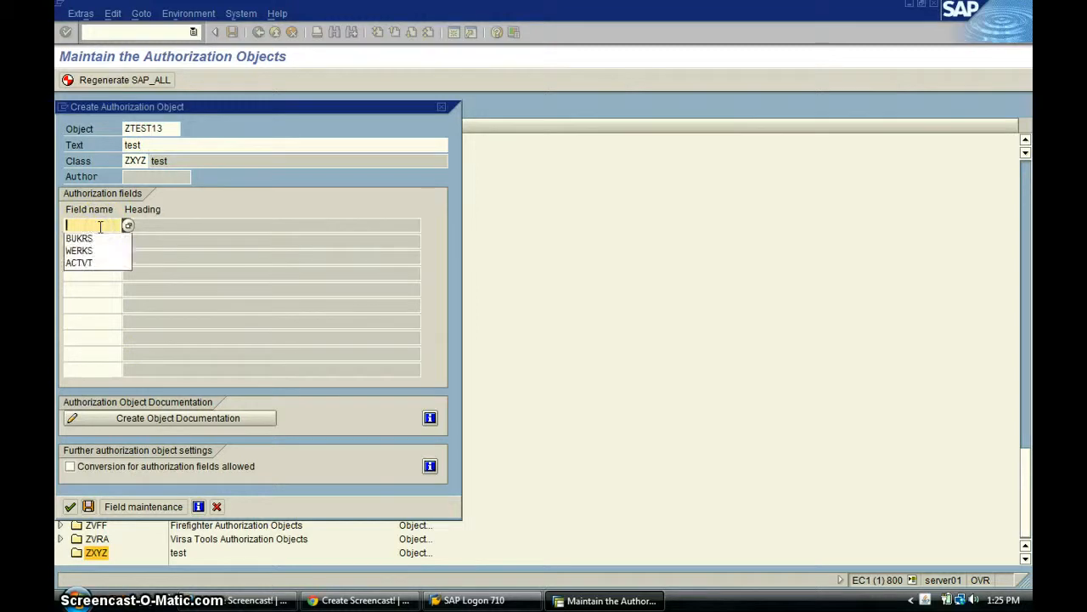
left_click(84, 262)
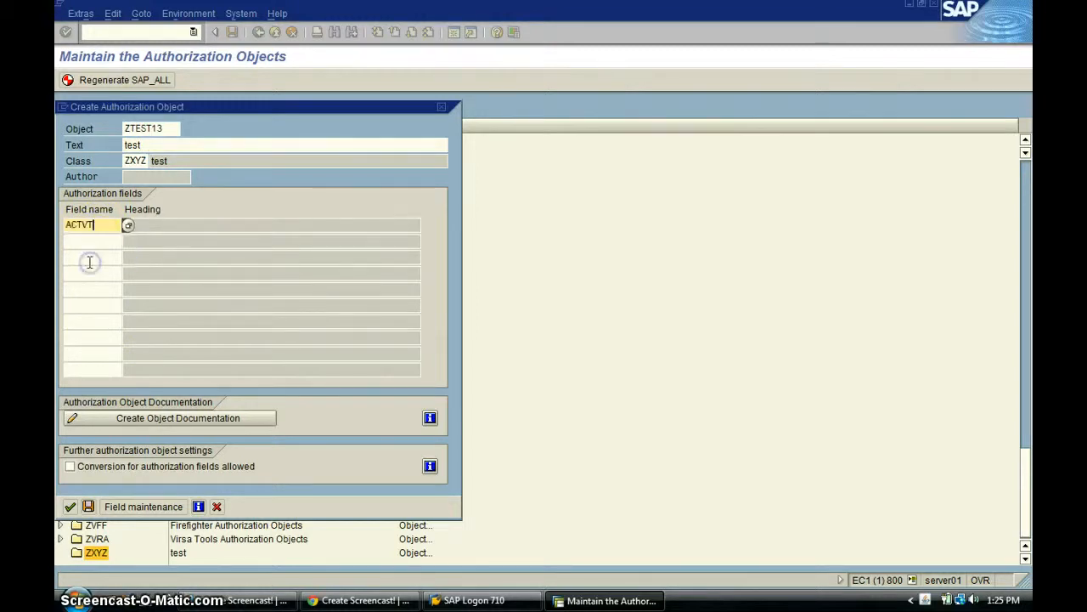
left_click(86, 243)
left_click(86, 242)
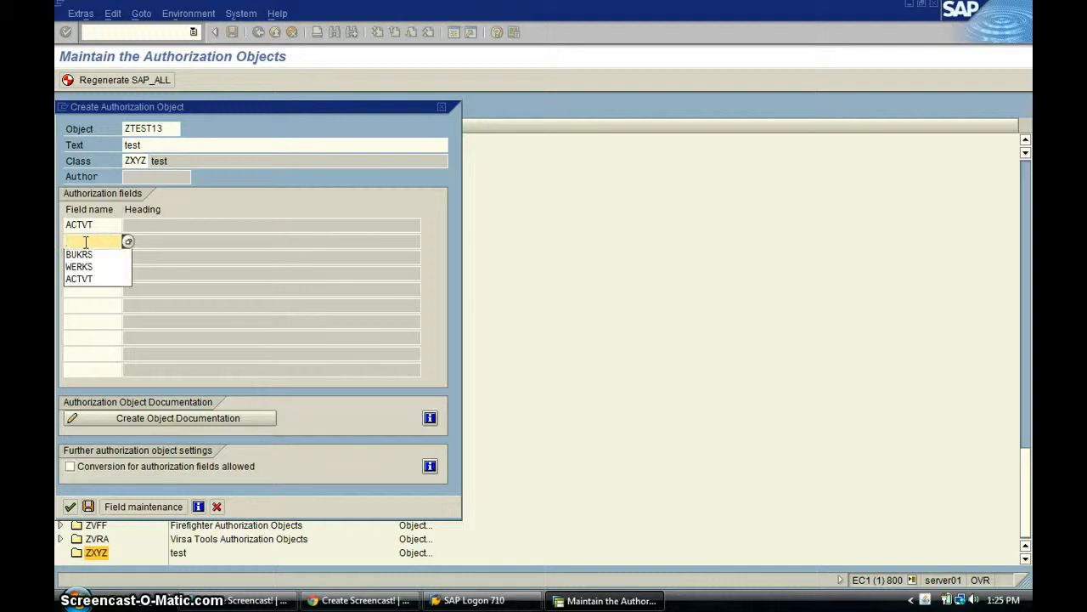
left_click(85, 254)
left_click(85, 256)
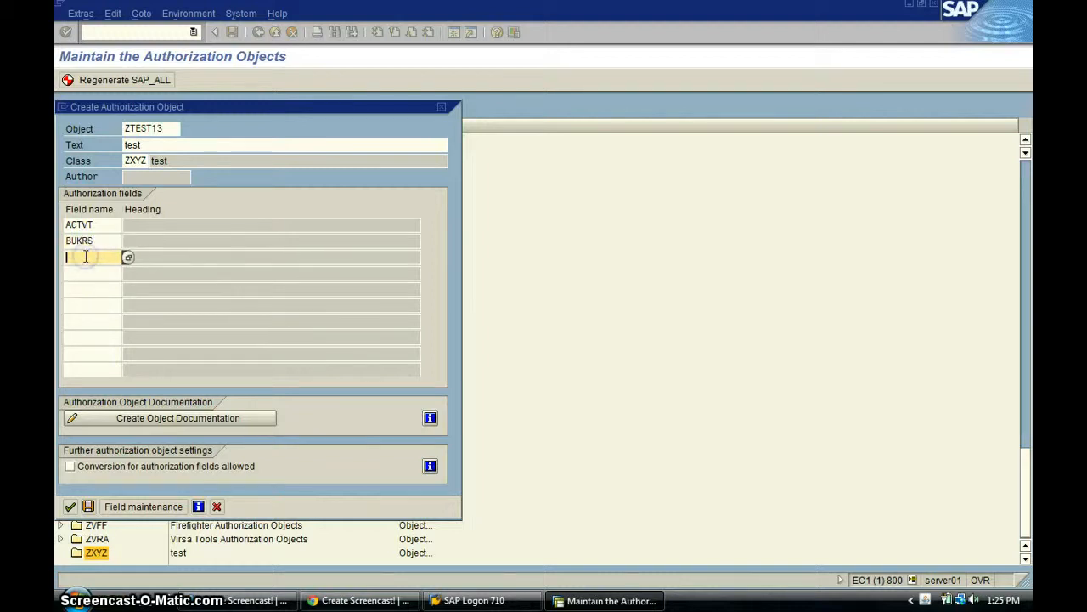
left_click(86, 256)
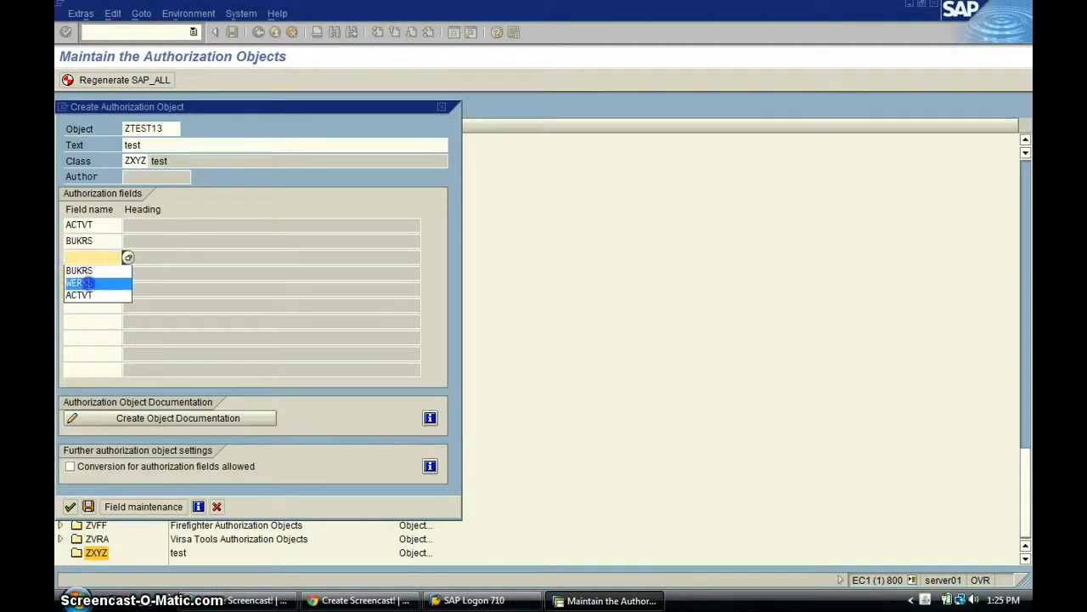
left_click(85, 281)
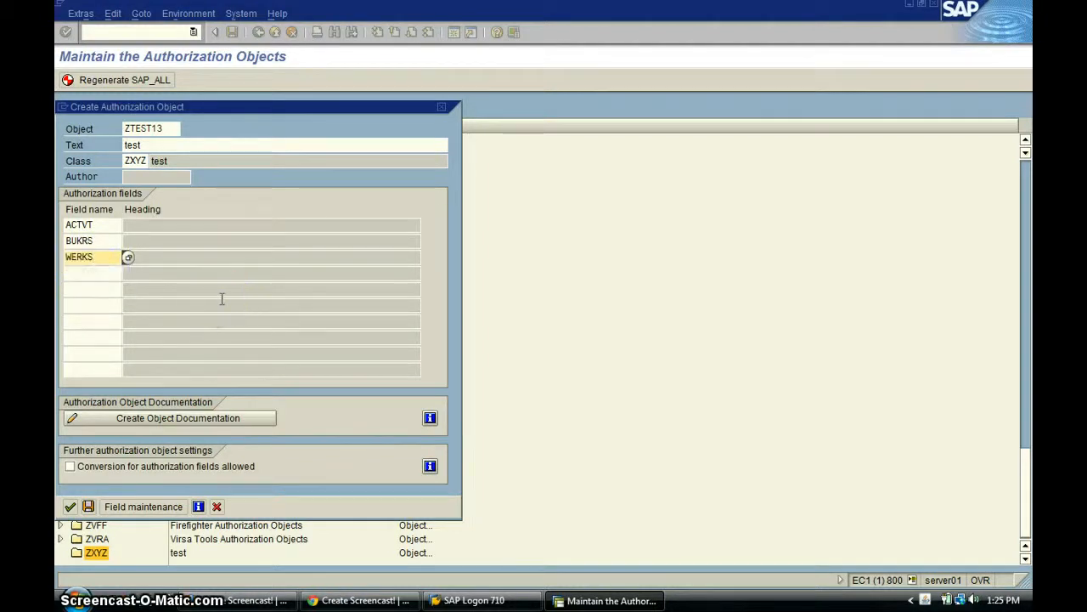
key("Return")
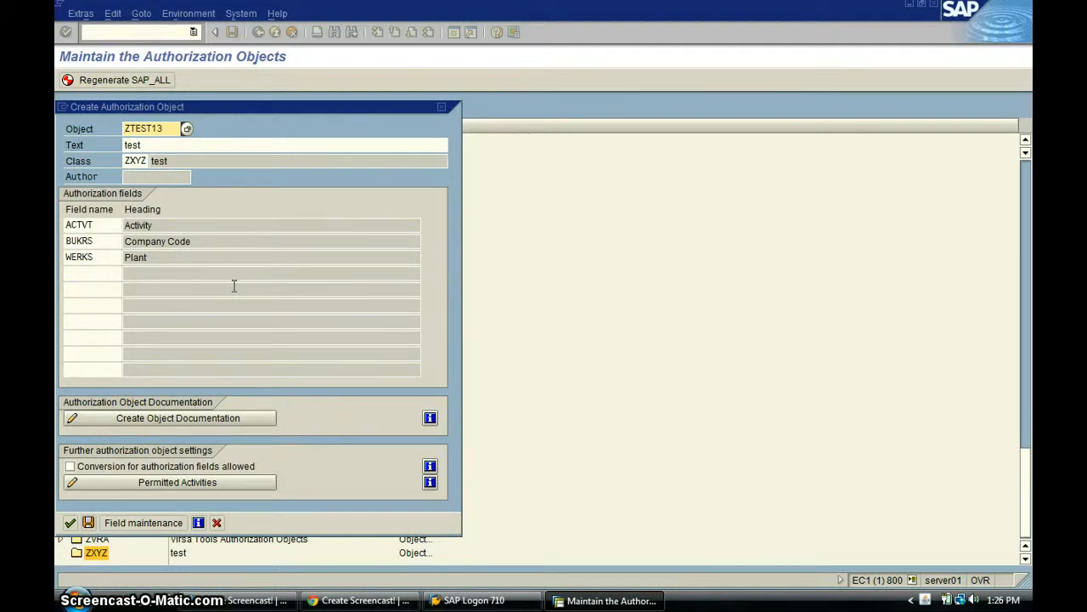
Open the permitted activities for ZTEST13, saving the authorization object as a local object when its package is requested.
left_click(179, 483)
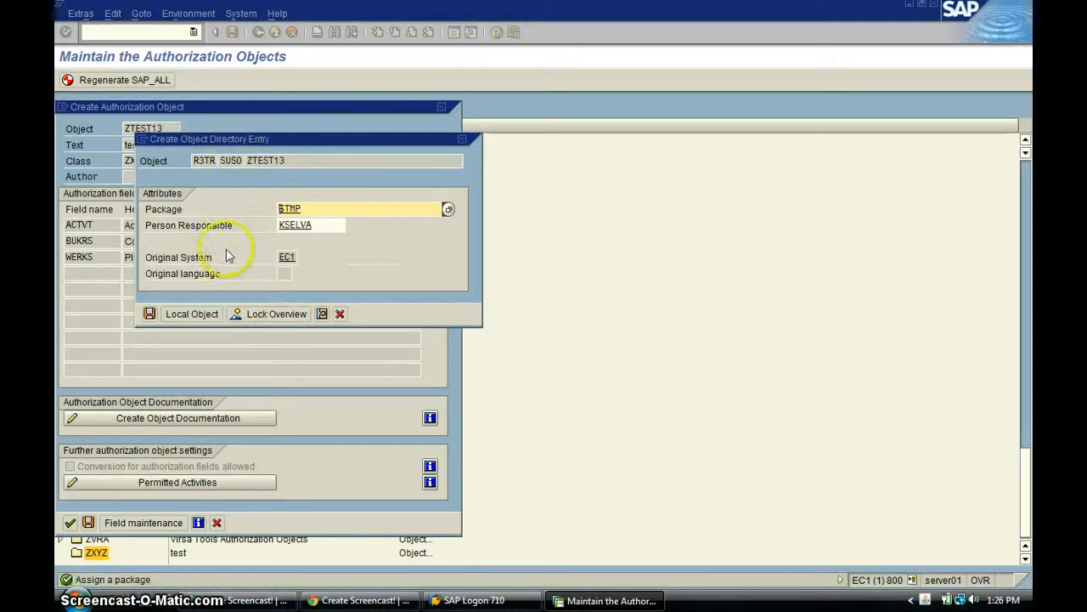
left_click_drag(219, 142, 338, 214)
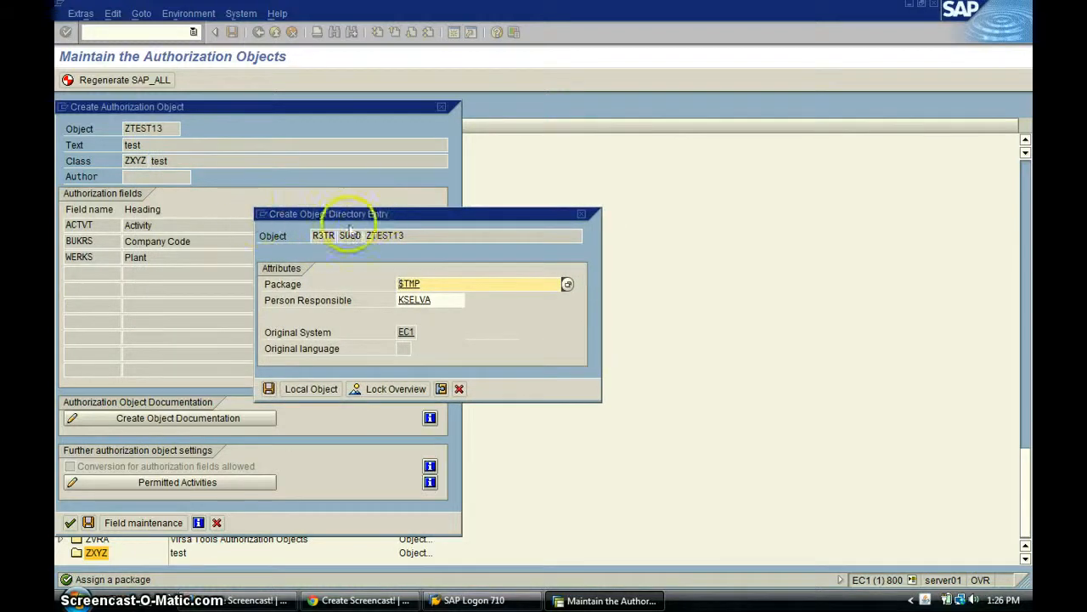
left_click(311, 391)
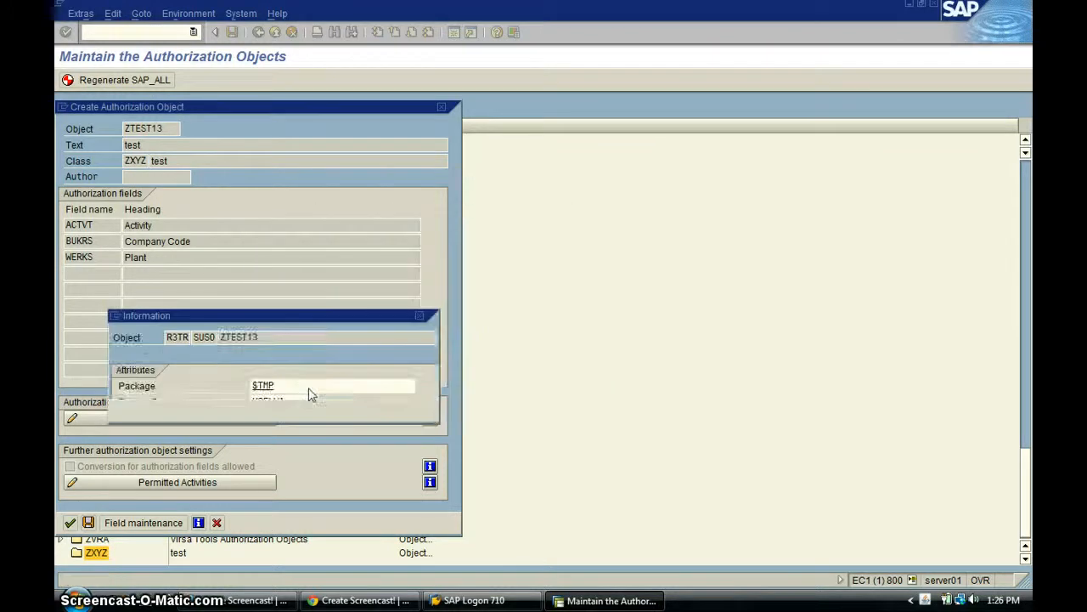
left_click(124, 413)
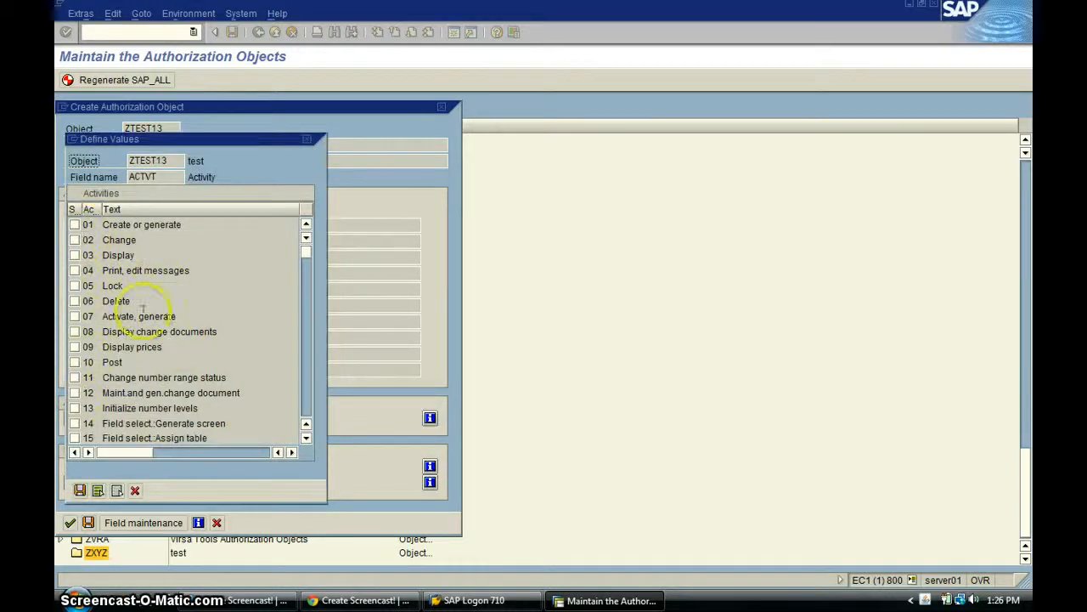
Permit activities 05 Lock and 10 Post for the ACTVT field and save the selection.
left_click(75, 286)
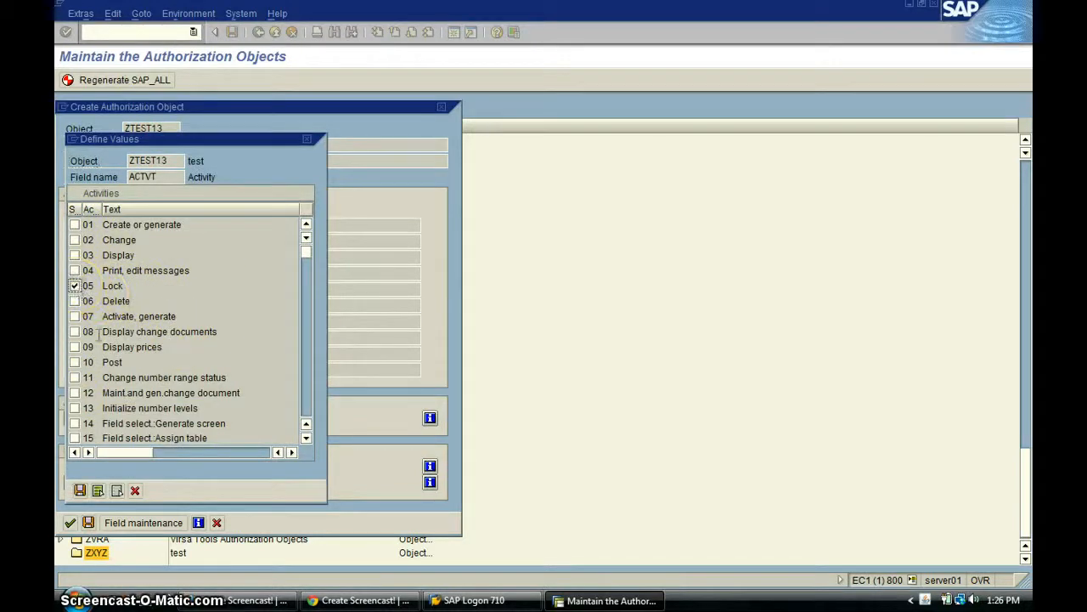
left_click(75, 362)
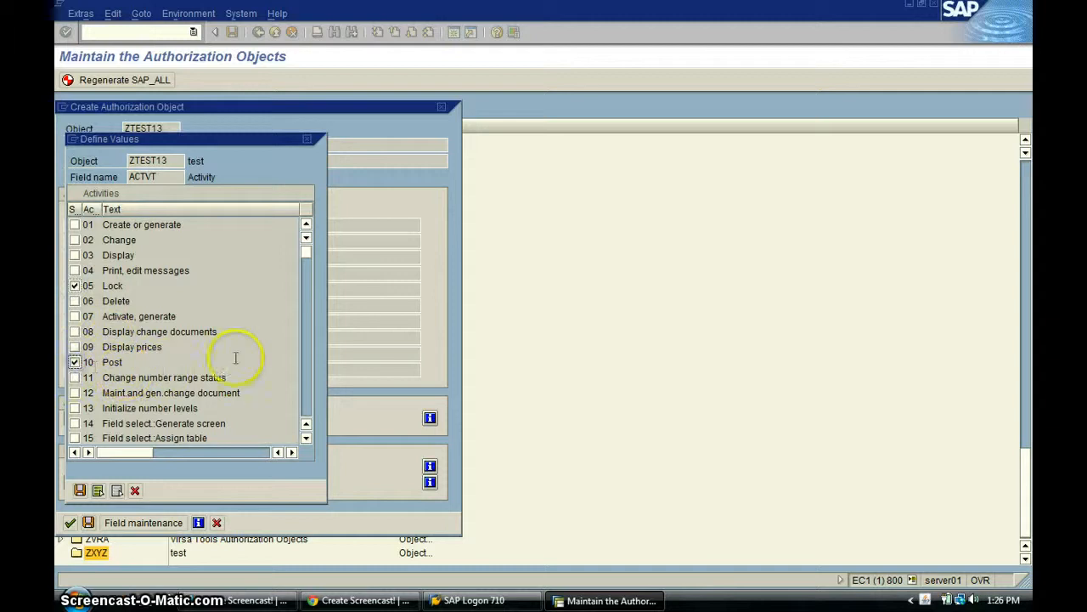
left_click(80, 490)
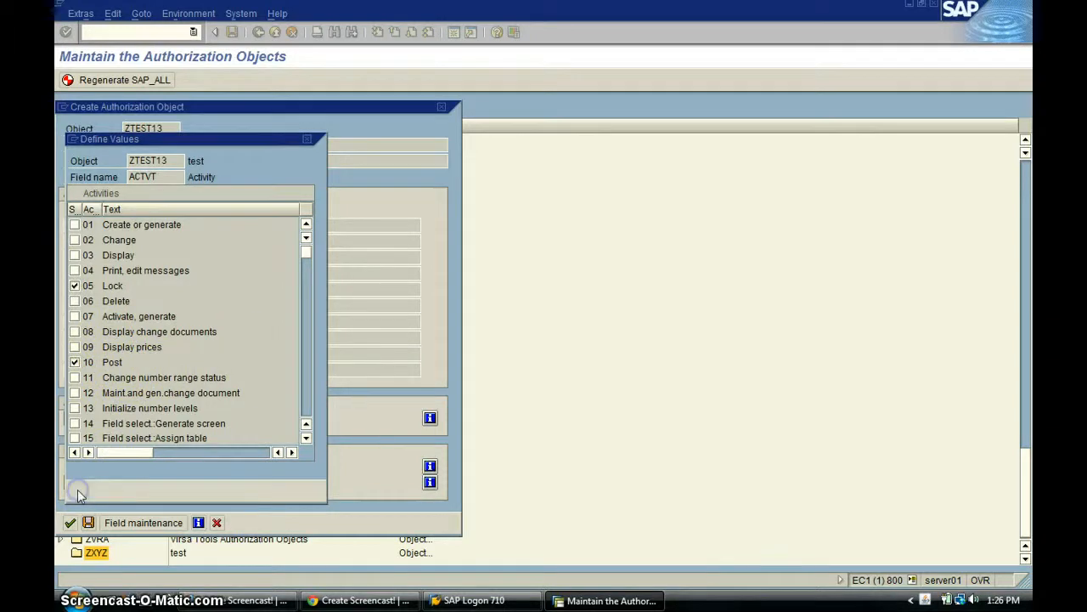
Try to save authorization object ZTEST13 once more, and close its creation dialog.
left_click(88, 522)
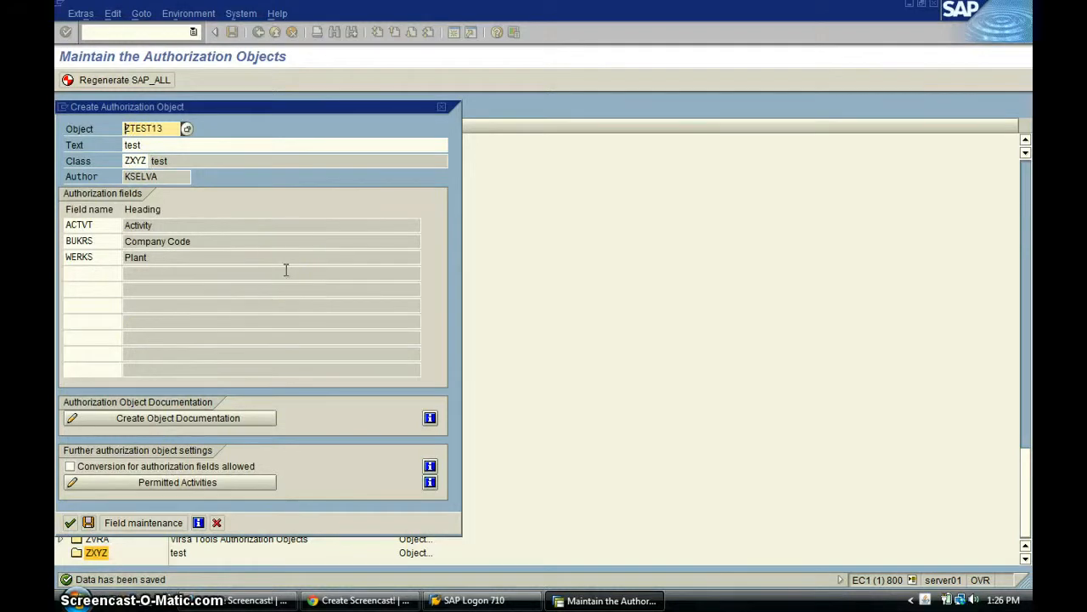
left_click(88, 523)
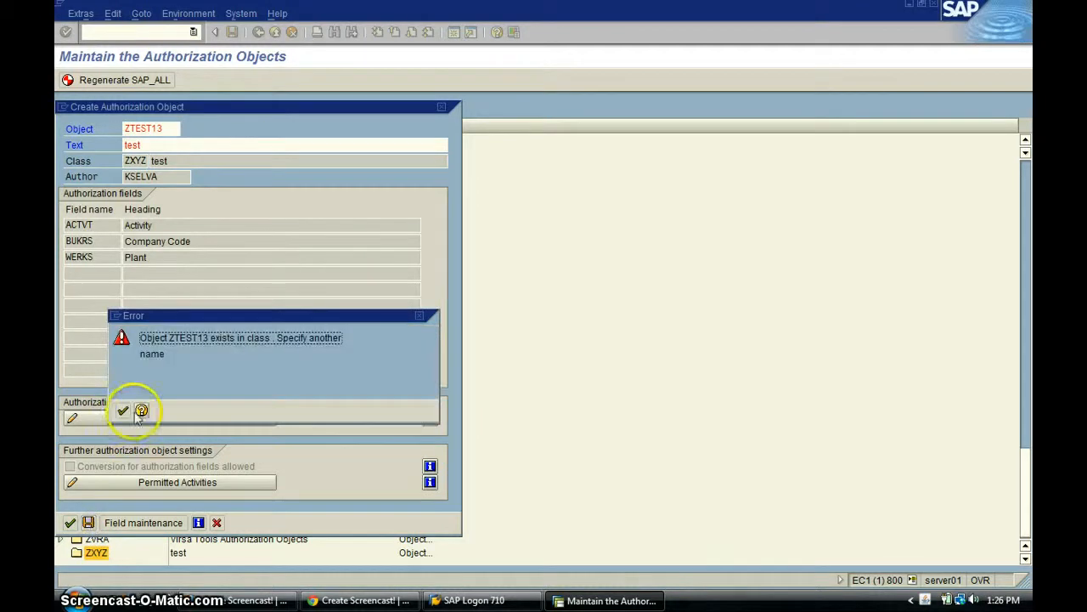
left_click(123, 412)
left_click(217, 523)
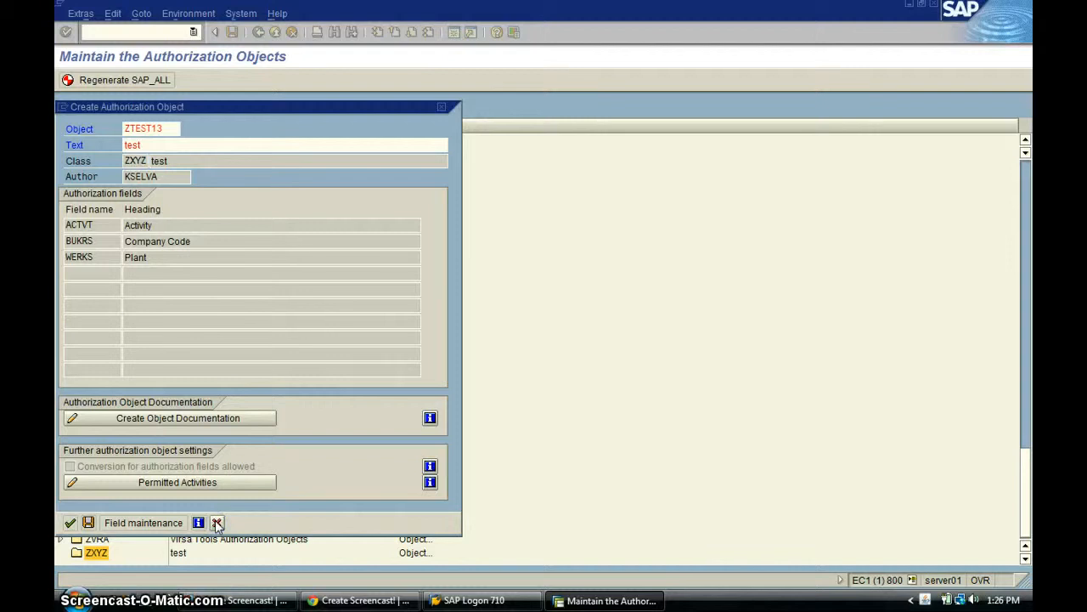
left_click(217, 522)
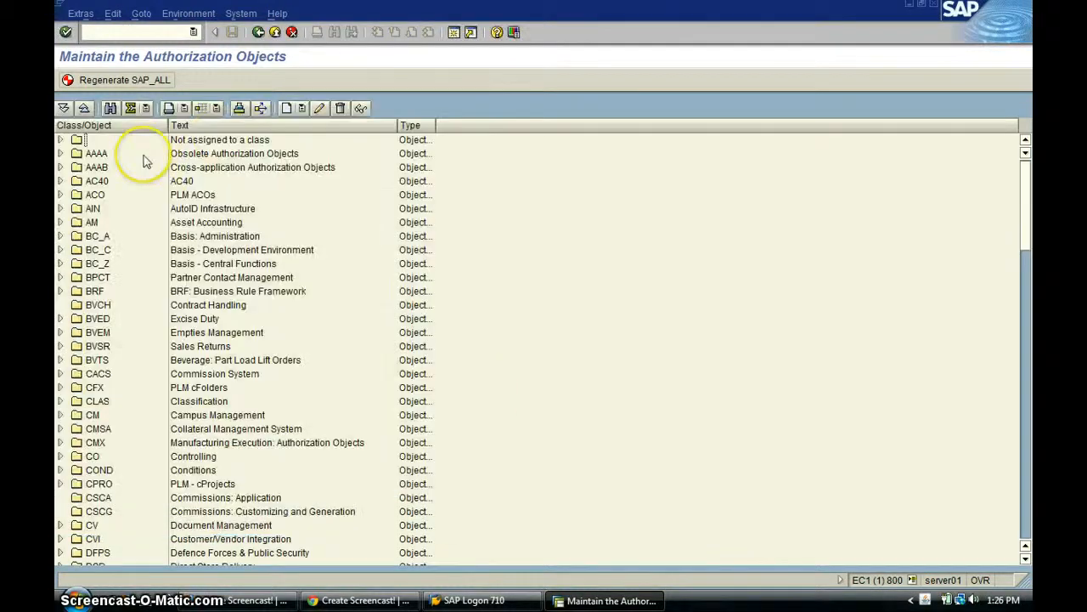
Expand class ZXYZ at the end of the class list, display the authorization object ZTEST13 and close its details.
scroll(146, 162, "down", 10)
left_click_drag(1025, 294, 1028, 508)
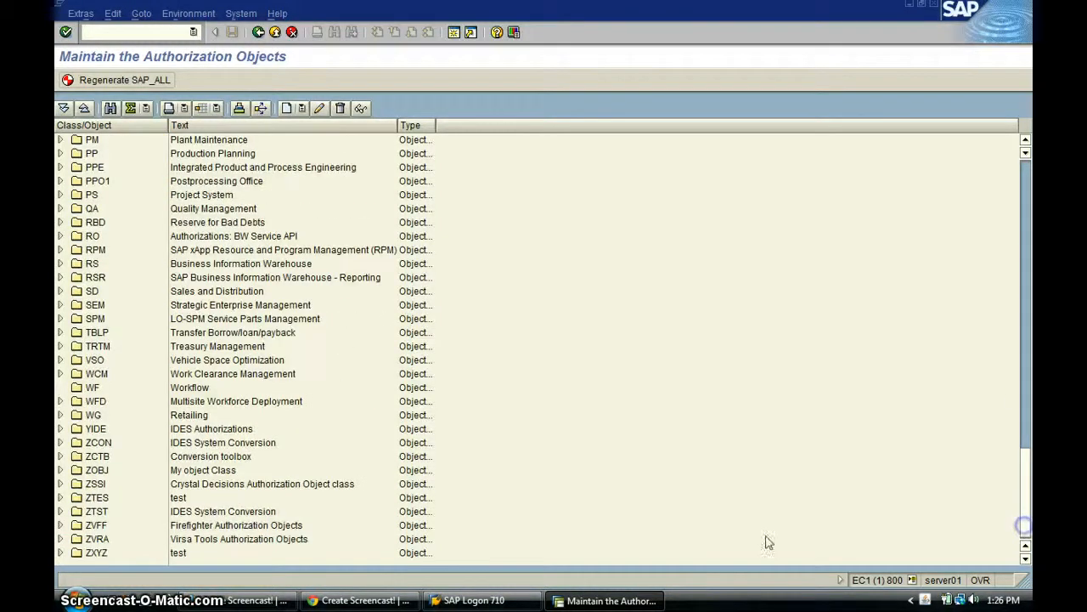
left_click(60, 553)
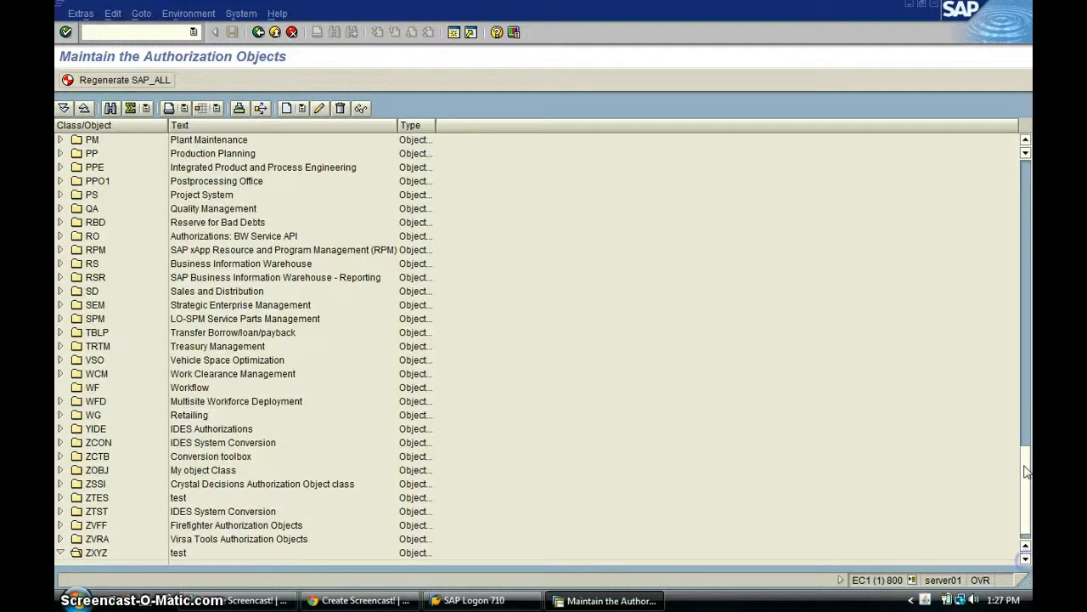
left_click(126, 554)
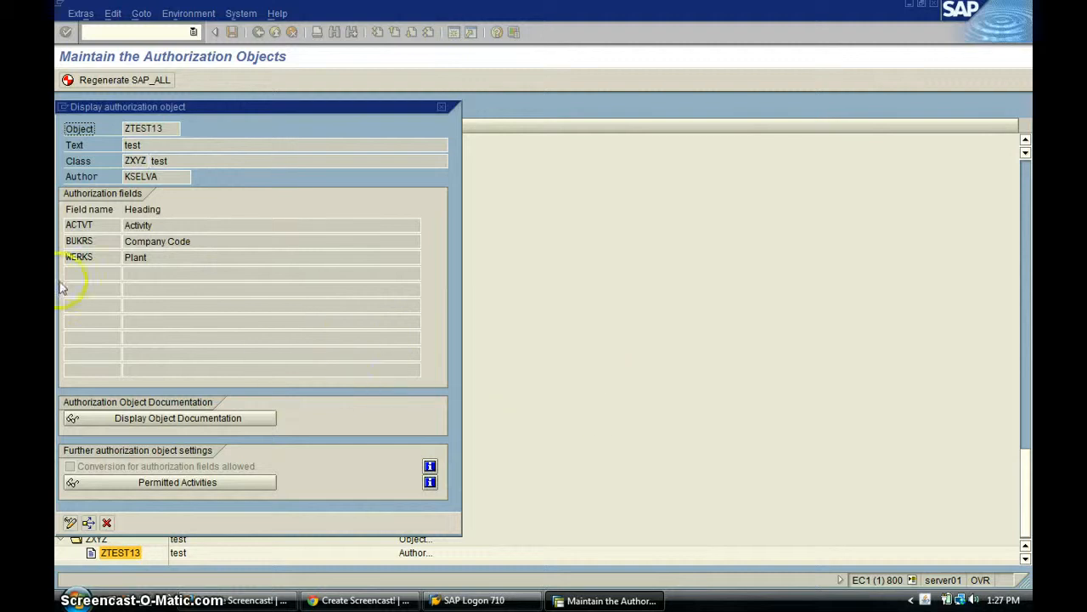
left_click(107, 523)
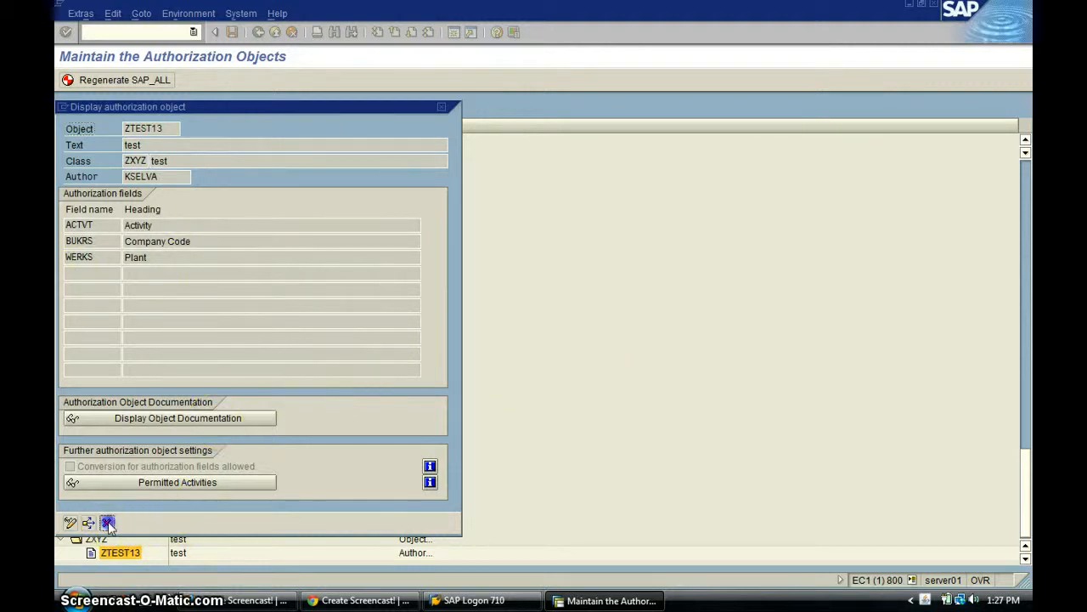
left_click(116, 523)
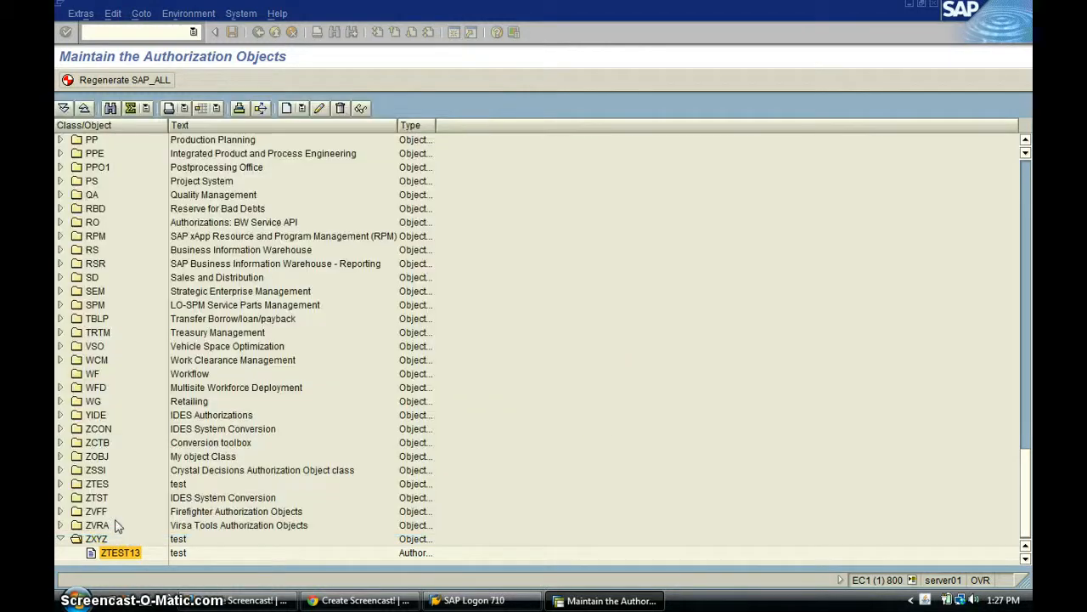
Go to role maintenance with transaction /npfcg and open the existing role ZTEST102 for changing.
left_click(148, 32)
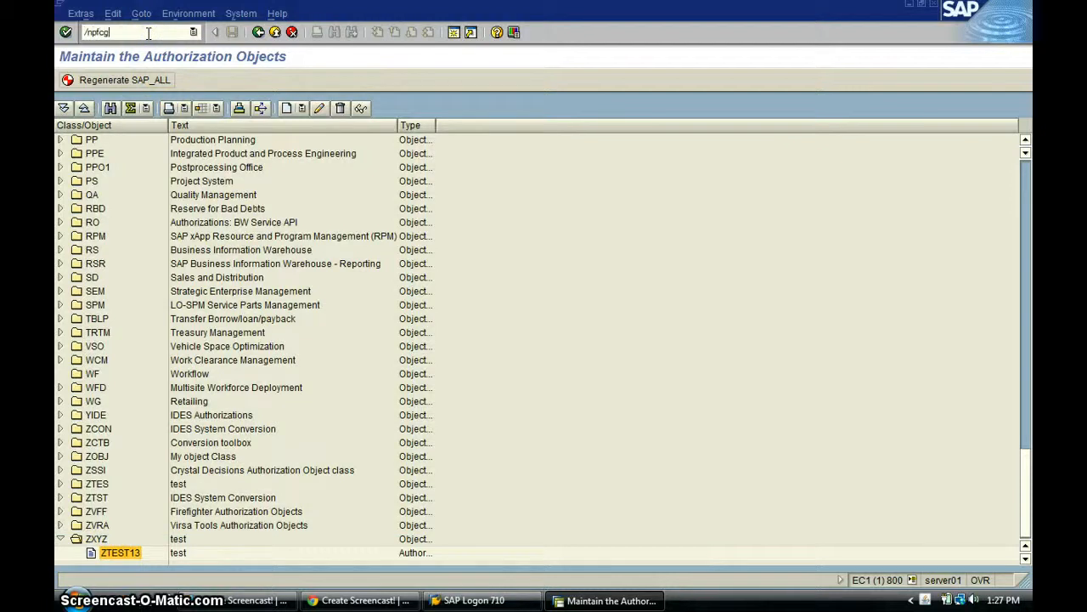
key("Return")
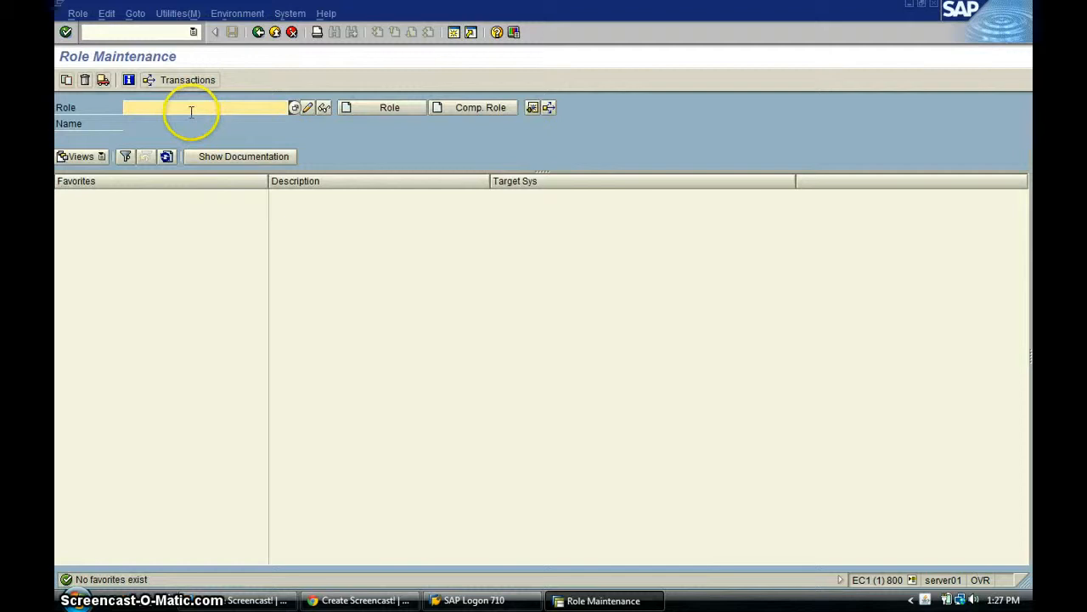
type("ZTE")
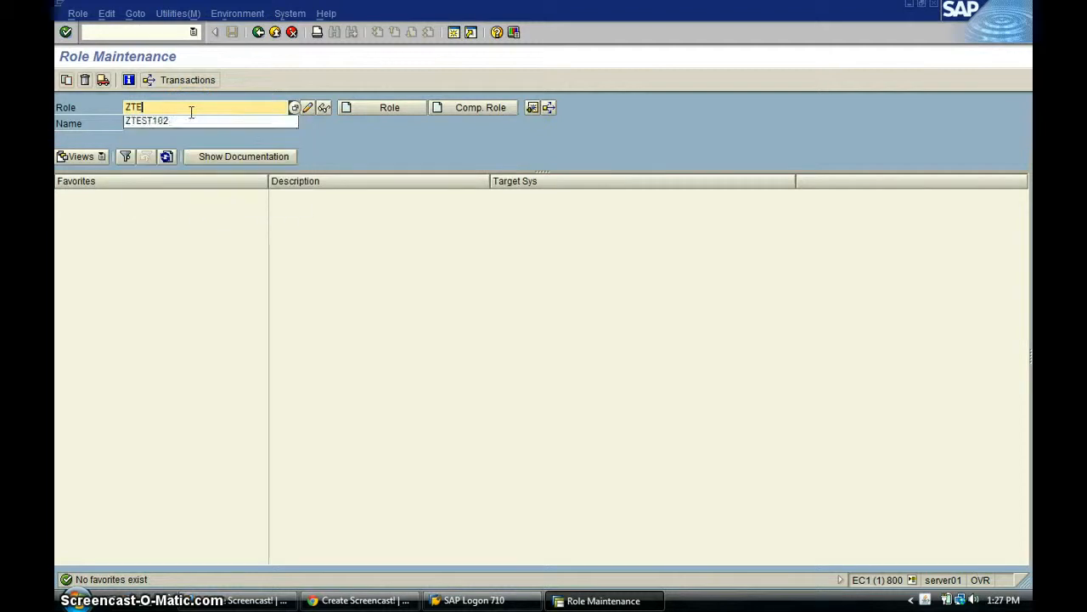
type("S")
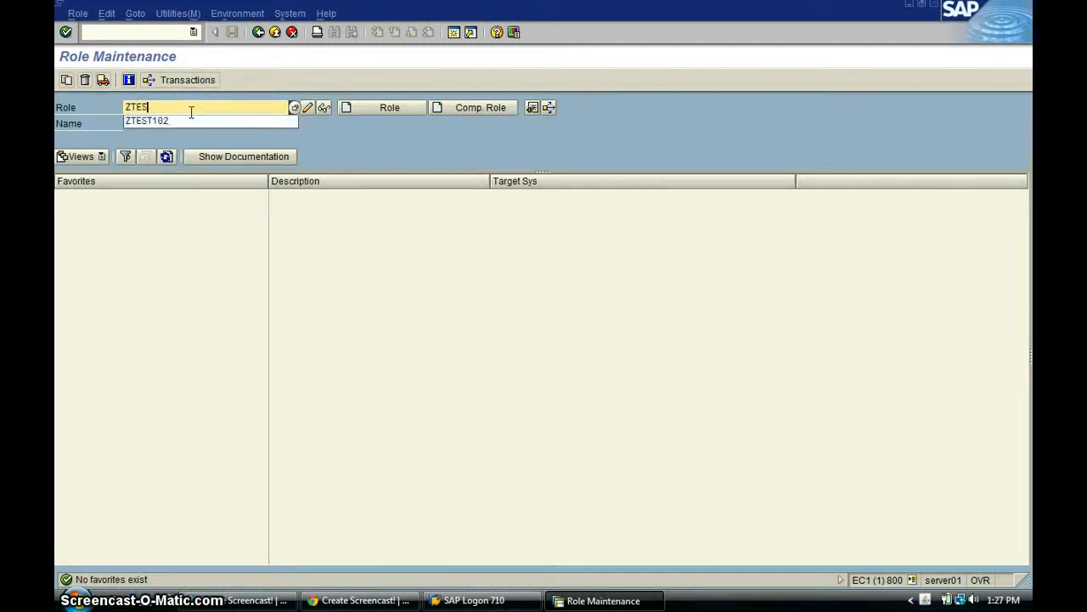
left_click(156, 120)
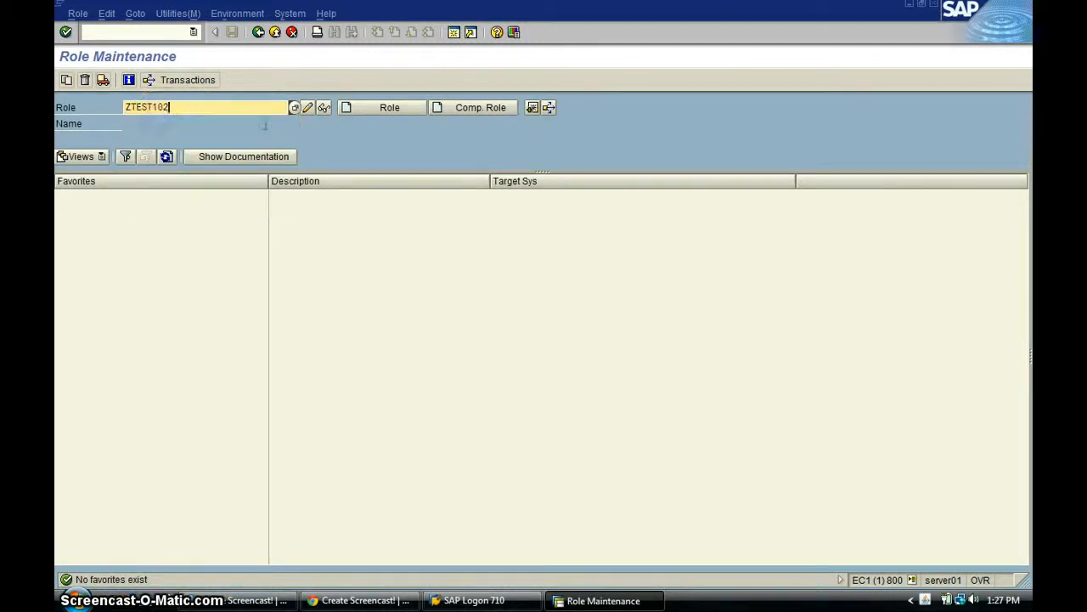
left_click(346, 108)
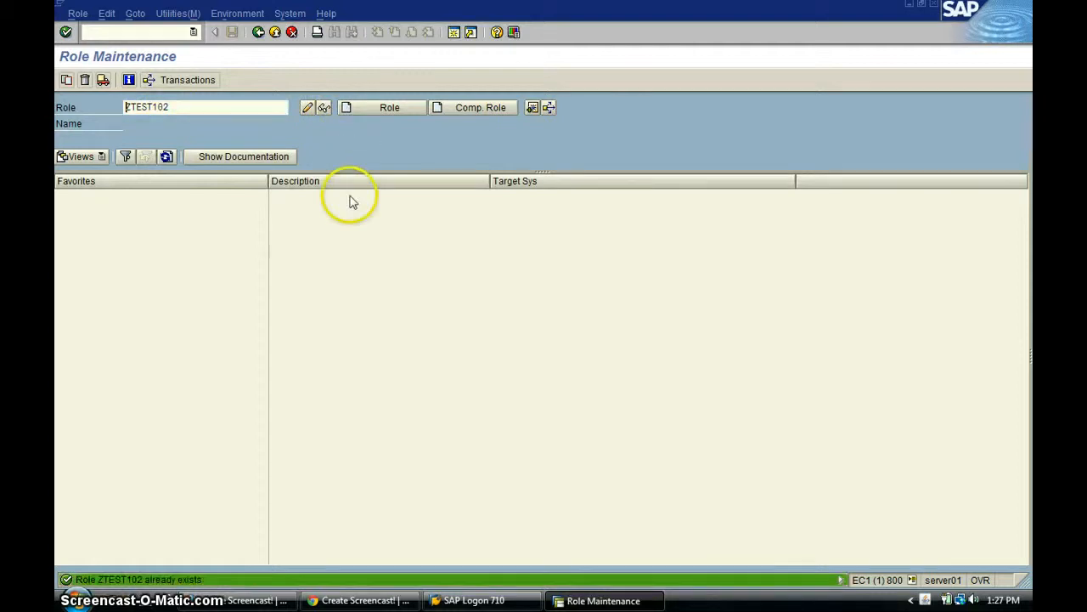
left_click(307, 108)
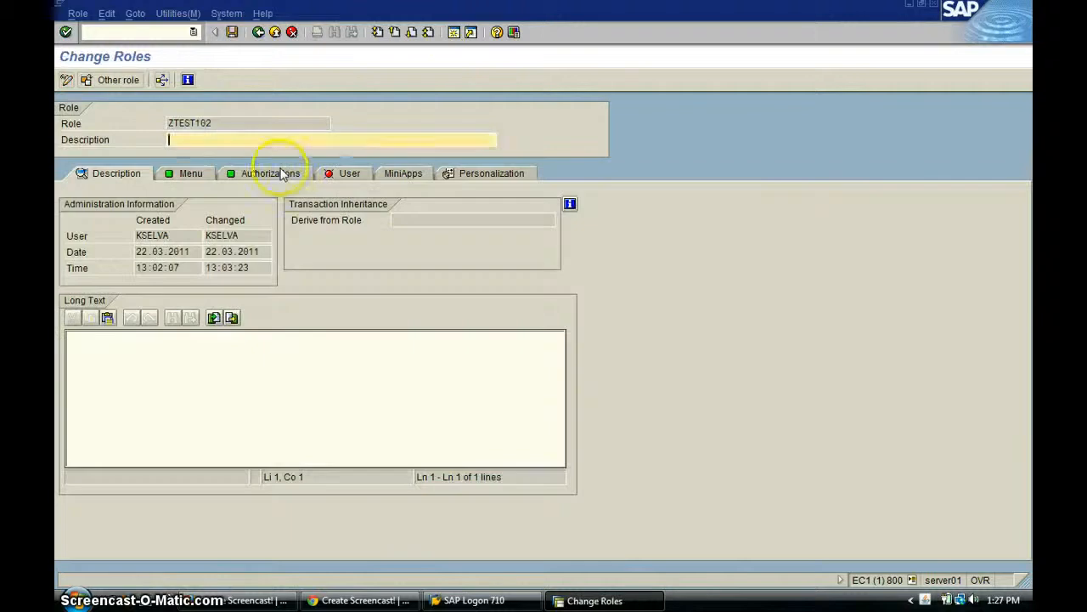
Open the authorization data of role ZTEST102 for changing and manually add the authorization object ZTEST13.
left_click(280, 173)
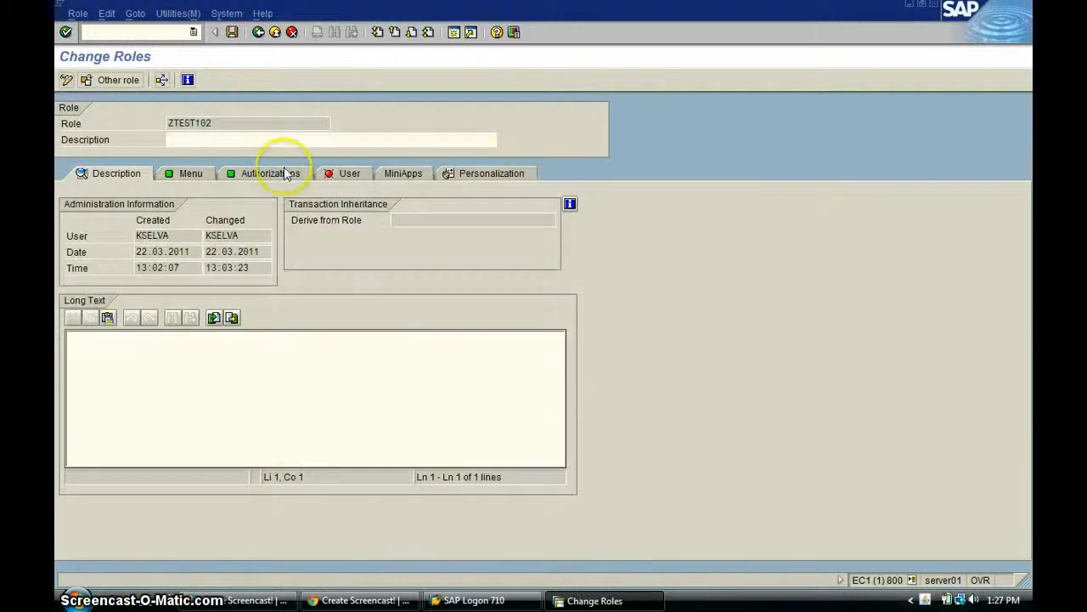
left_click(73, 381)
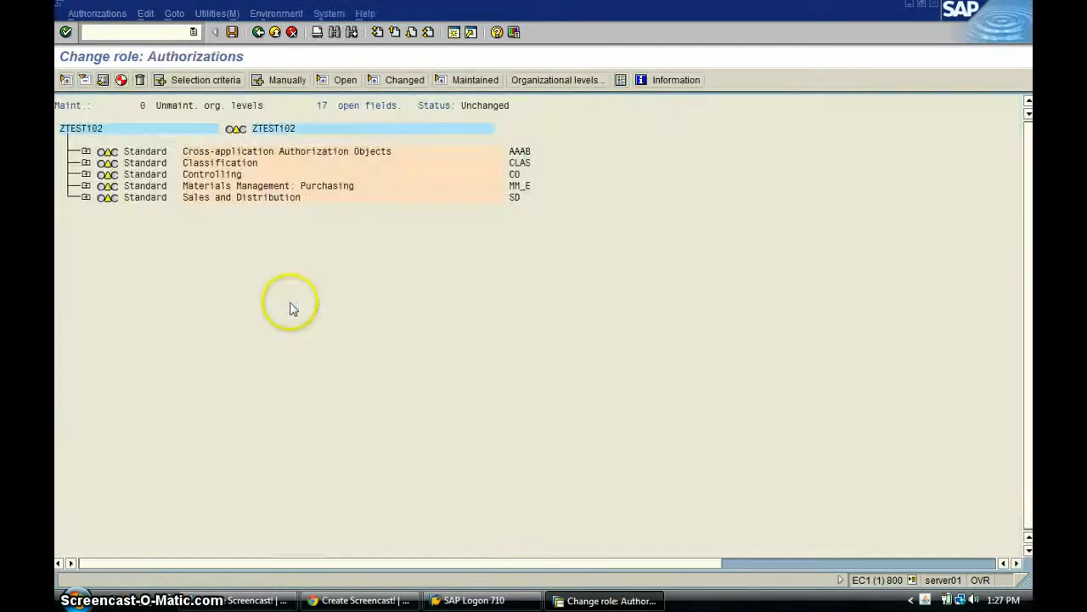
left_click(280, 80)
left_click(226, 177)
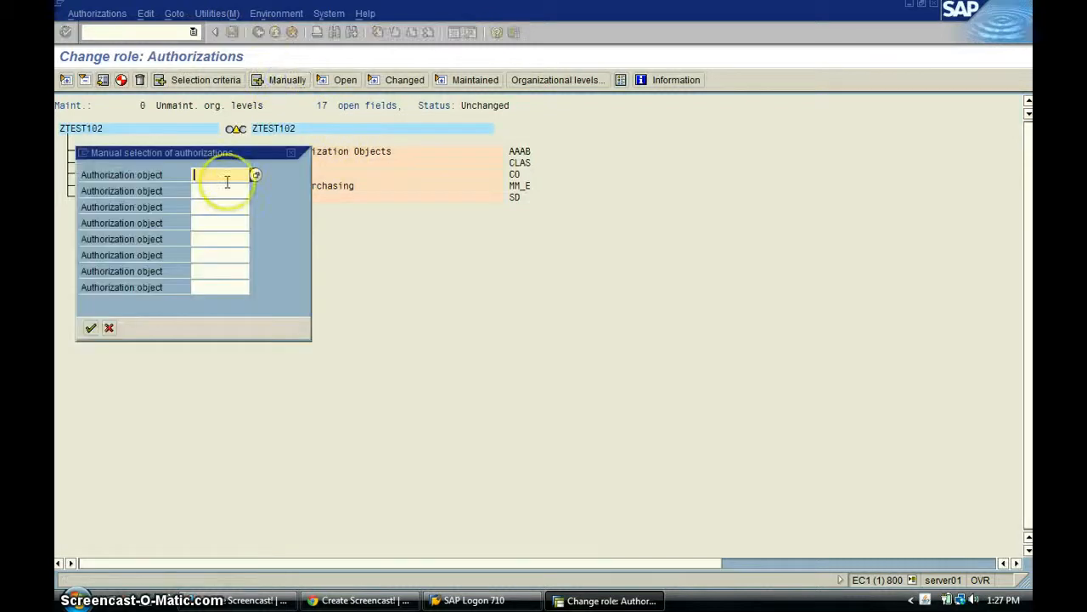
type("ZTEST13")
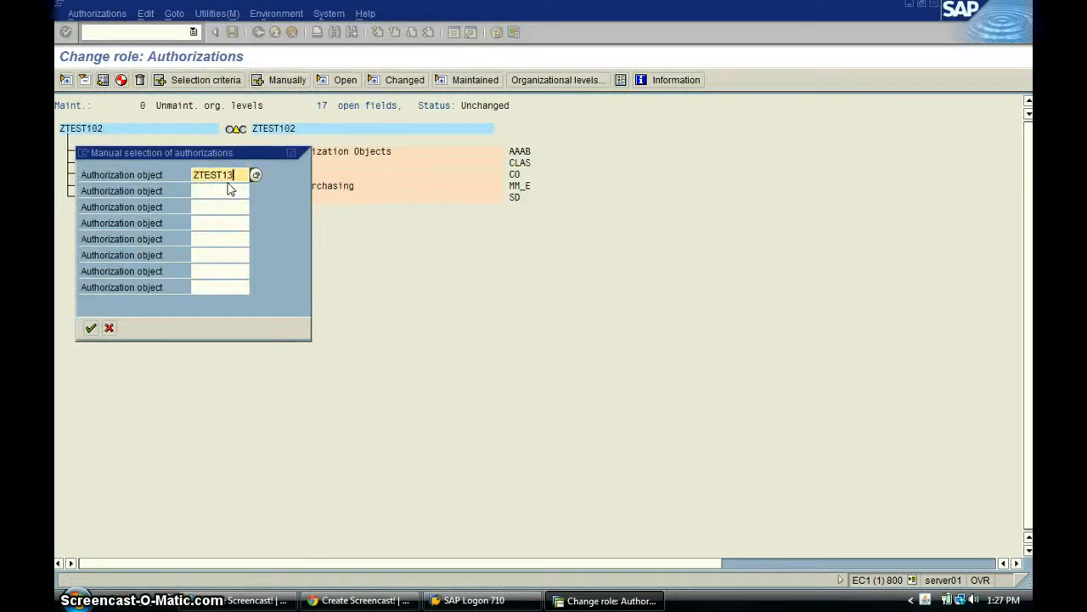
key("Return")
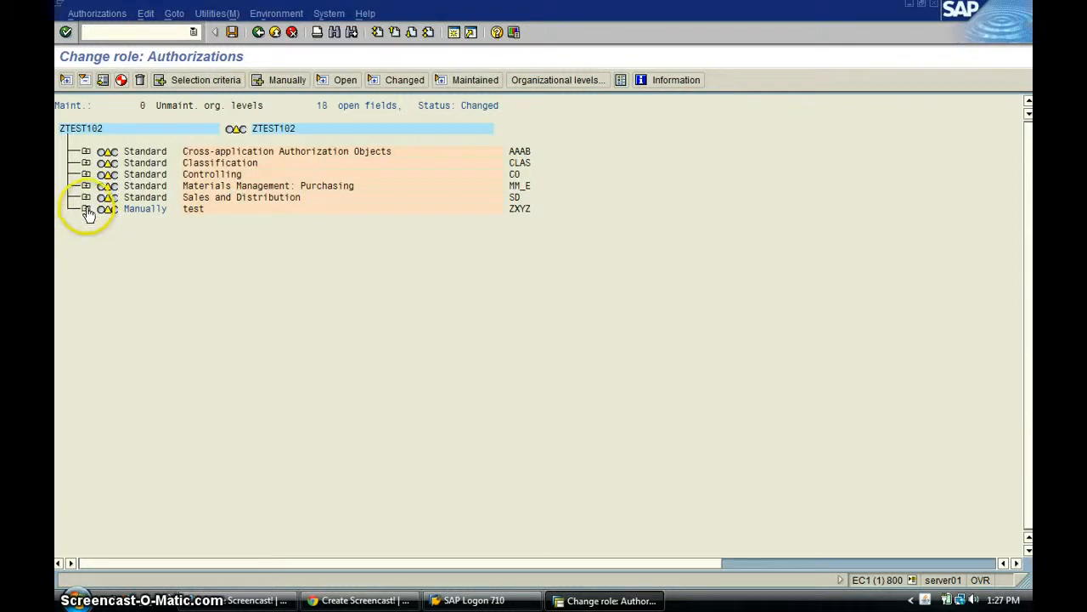
Expand the added ZTEST13 authorization and assign activities 05 Lock and 10 Post to its Activity field, saving the values.
left_click(86, 209)
left_click(107, 231)
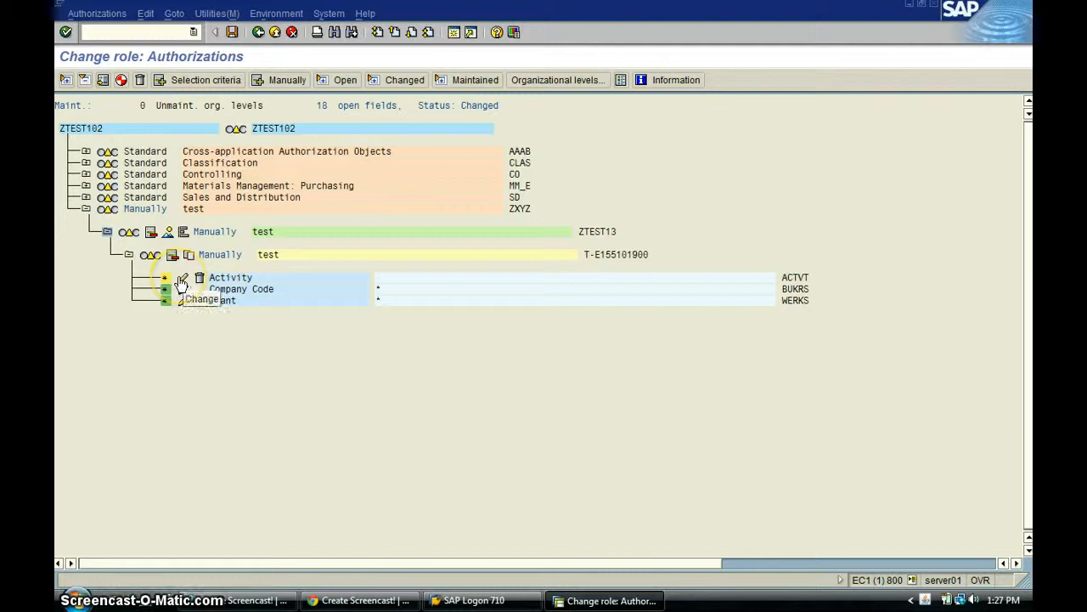
left_click(182, 280)
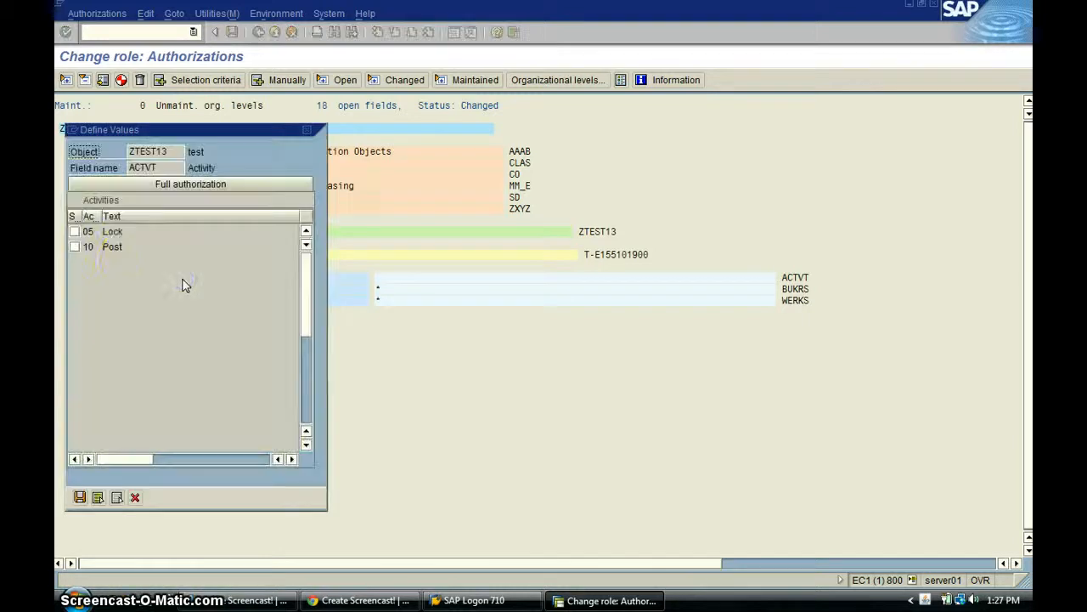
left_click(75, 231)
left_click(75, 246)
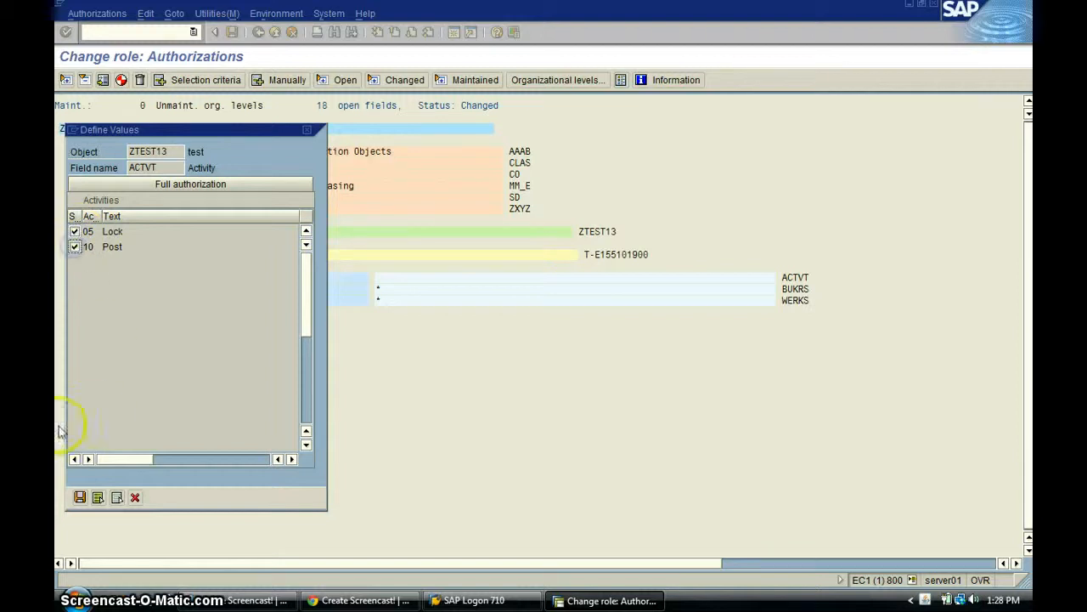
left_click(80, 497)
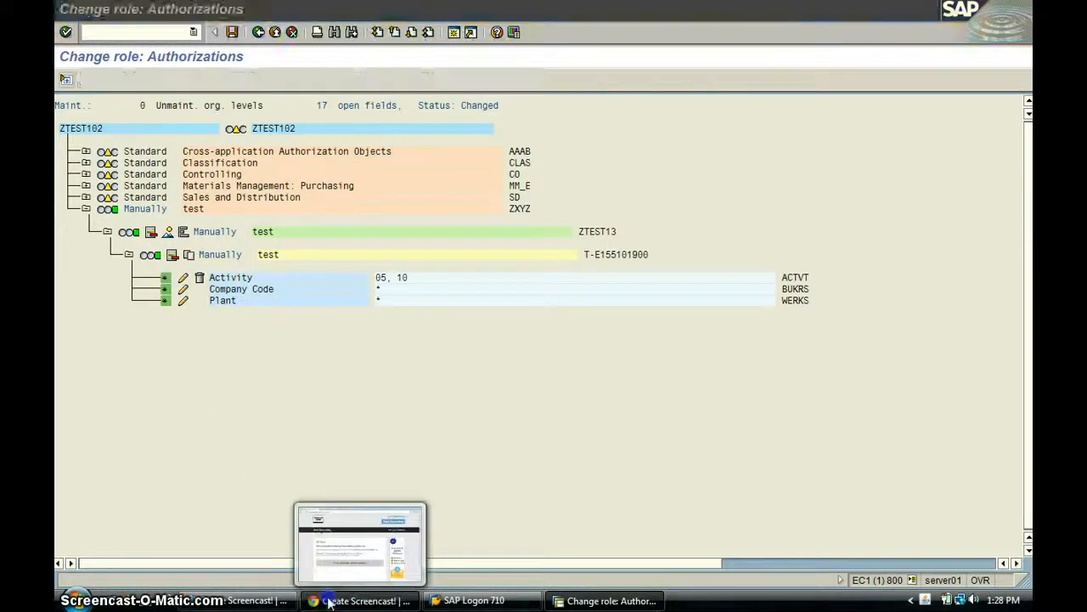
left_click(357, 600)
left_click(259, 600)
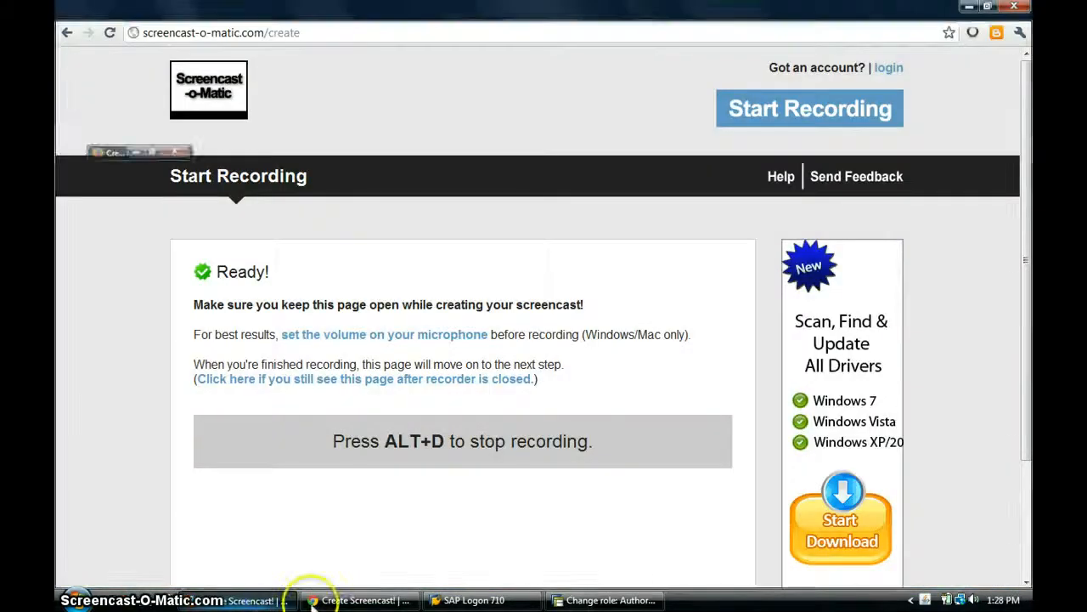
left_click(613, 598)
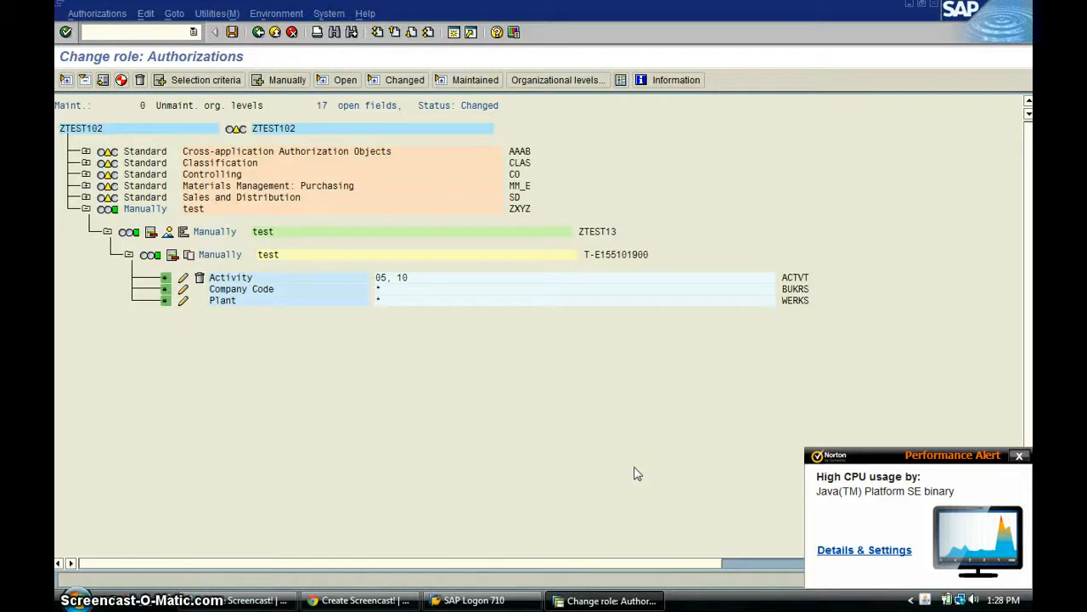
left_click(548, 516)
left_click(904, 11)
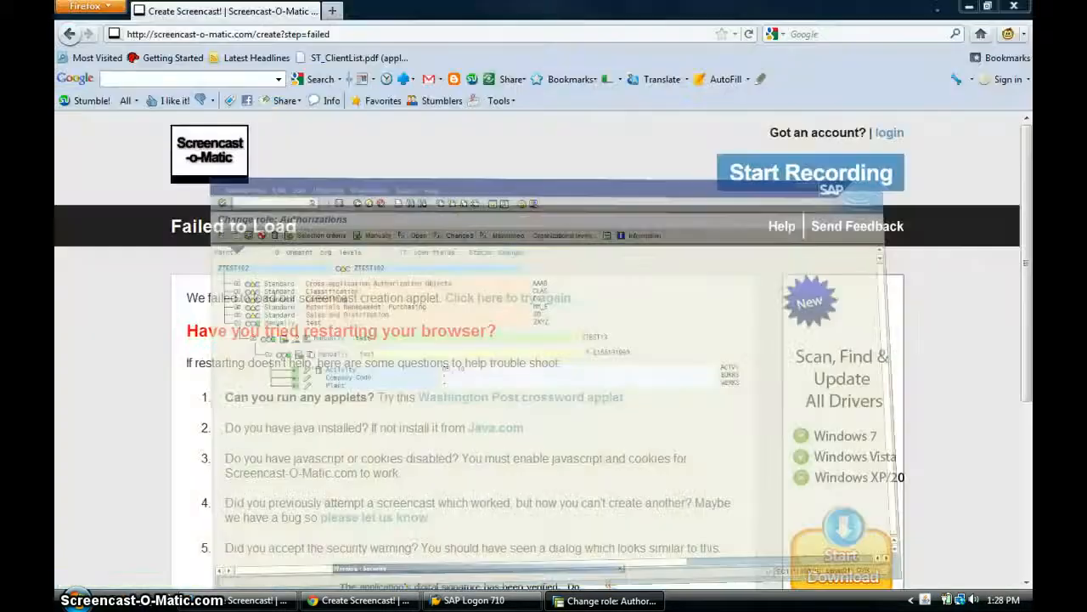
left_click(971, 7)
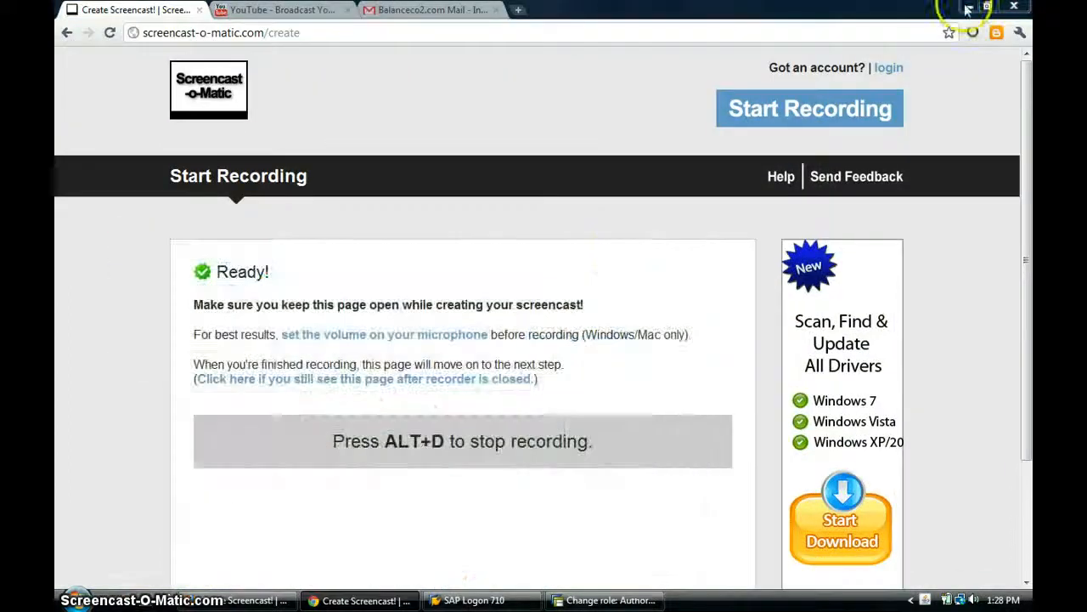